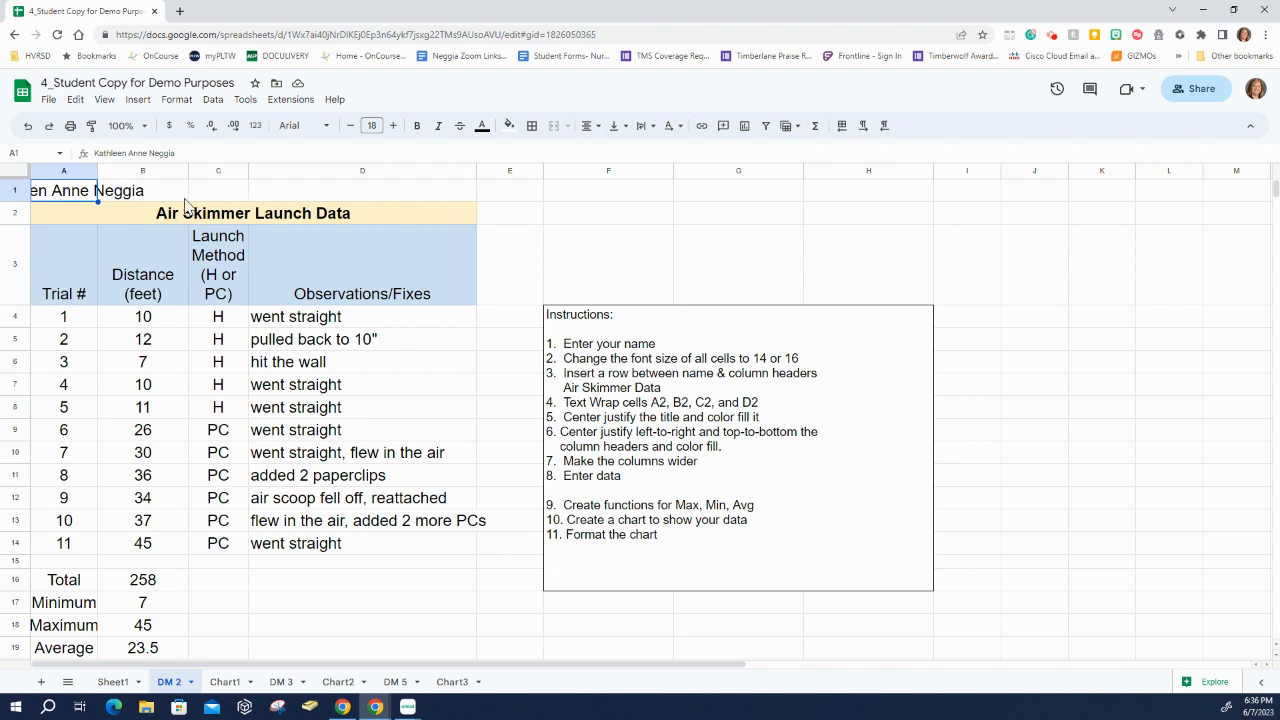
Merge cells A1:D1 containing the student's name into one cell and left-align it
left_click(79, 189)
left_click(585, 255)
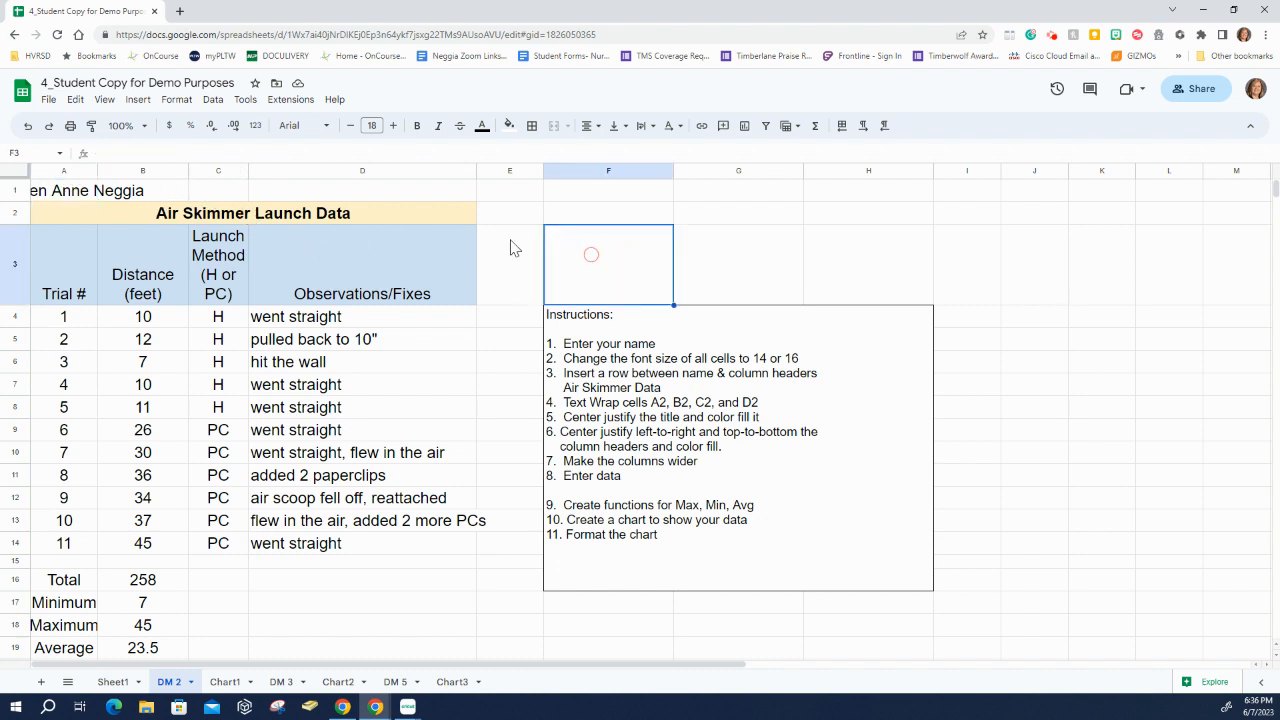
left_click_drag(76, 200, 318, 197)
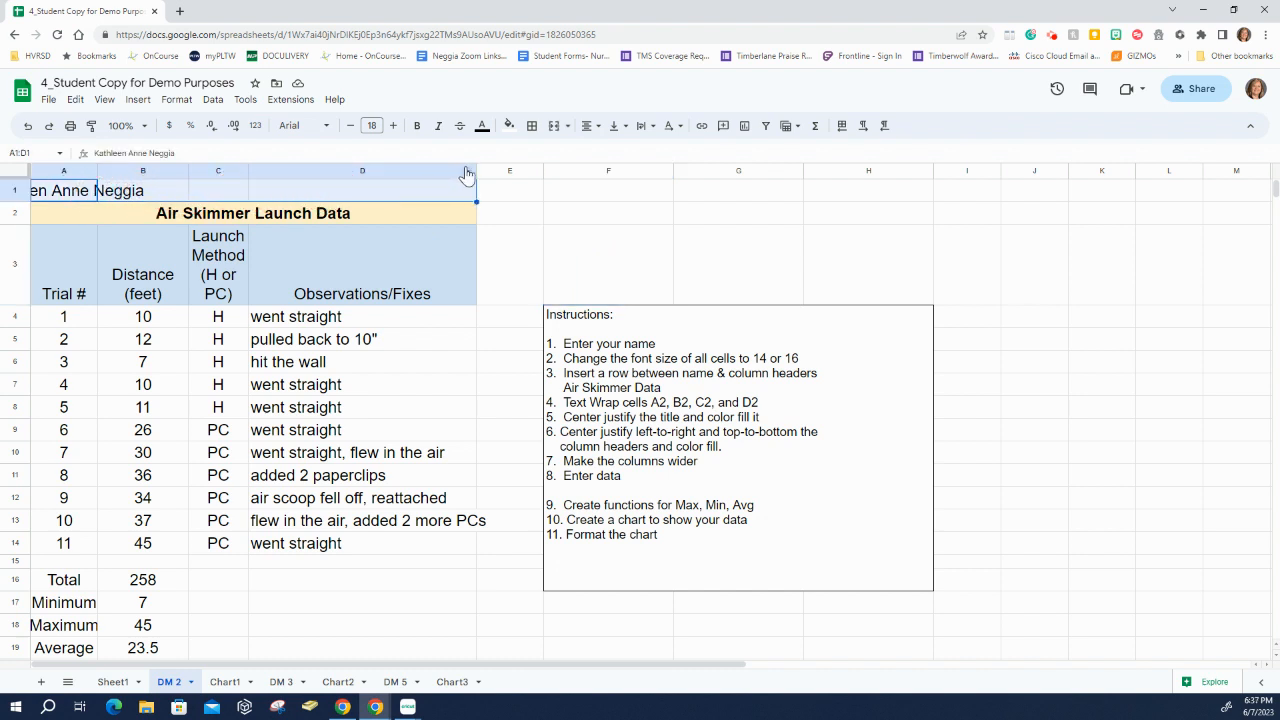
left_click(567, 126)
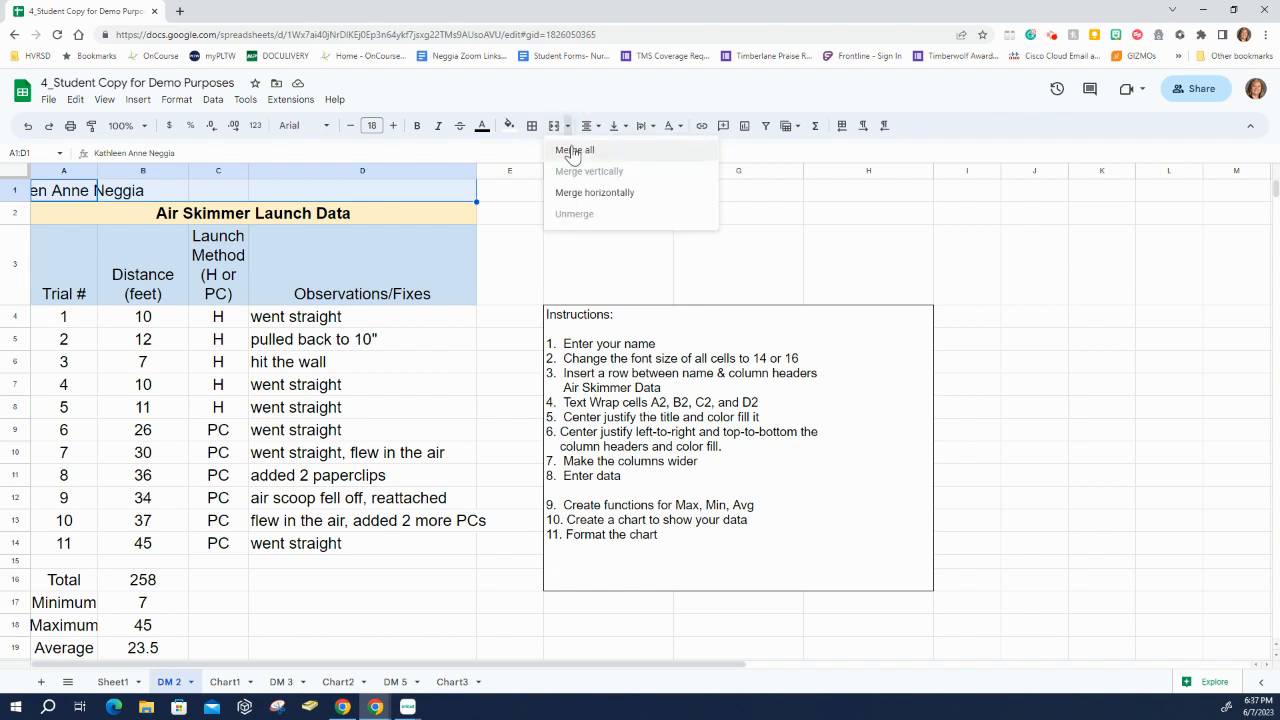
left_click(573, 151)
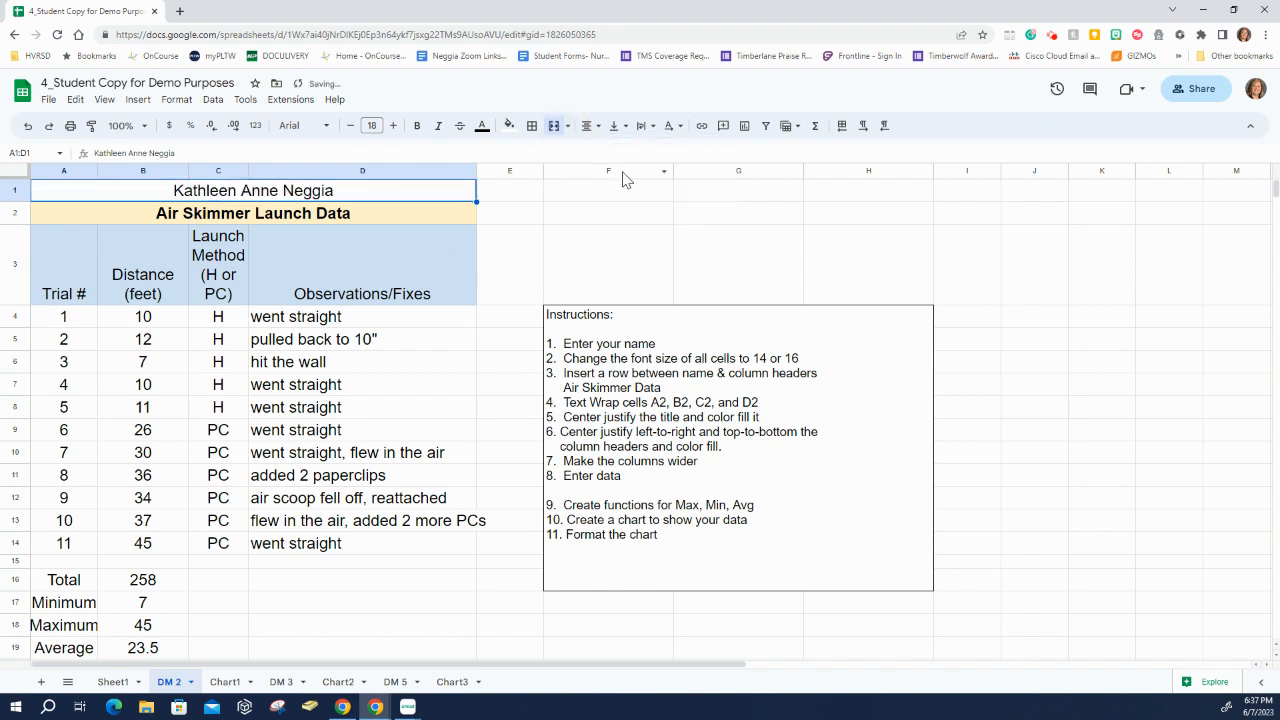
left_click(588, 126)
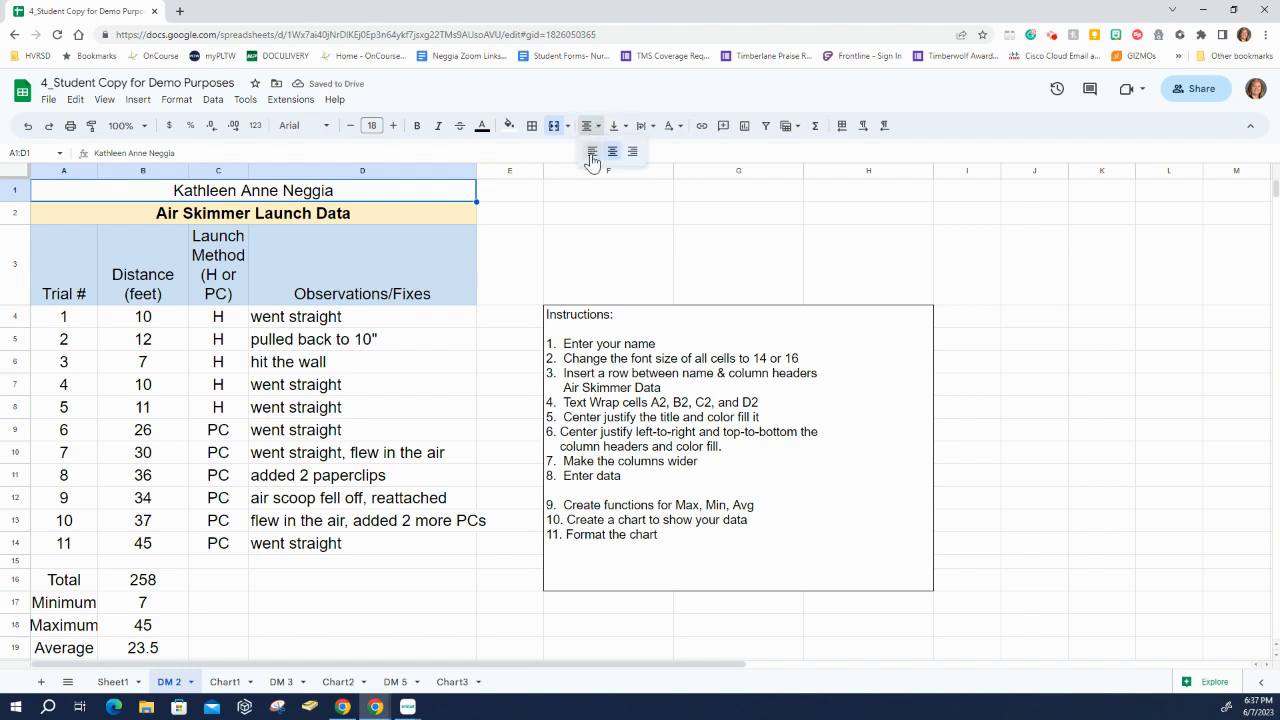
left_click(592, 152)
left_click(639, 218)
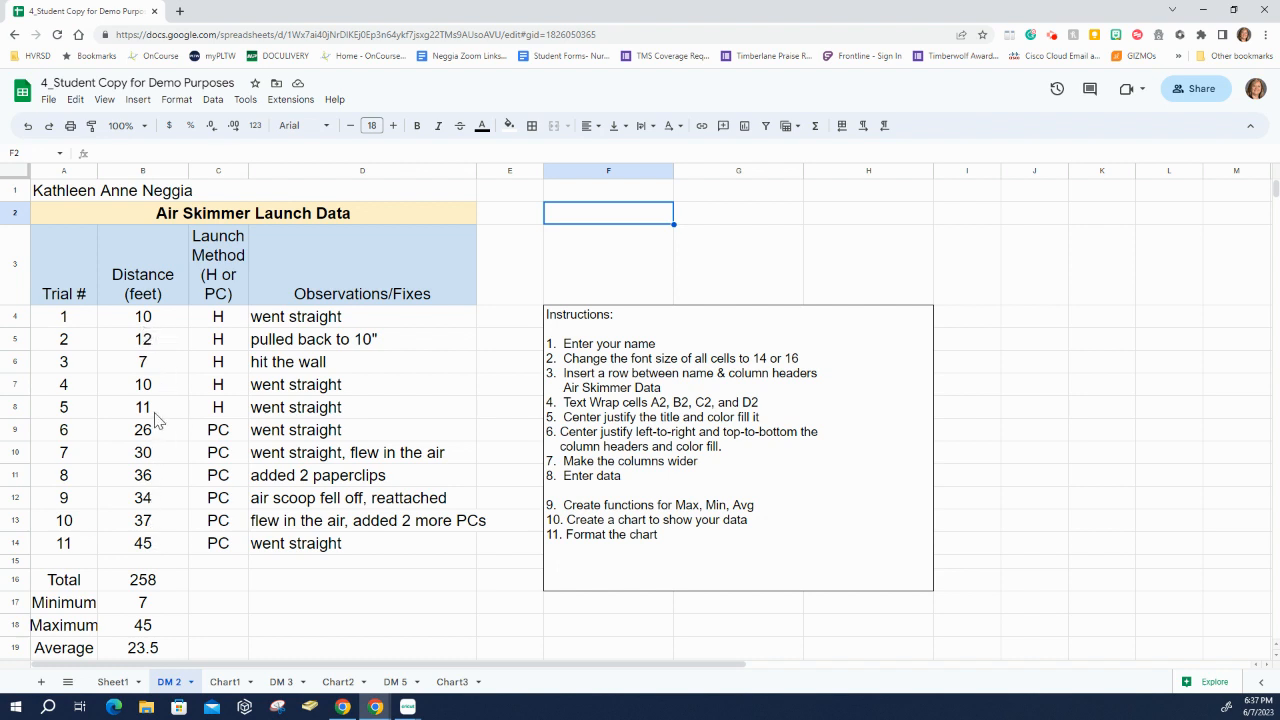
left_click(158, 318)
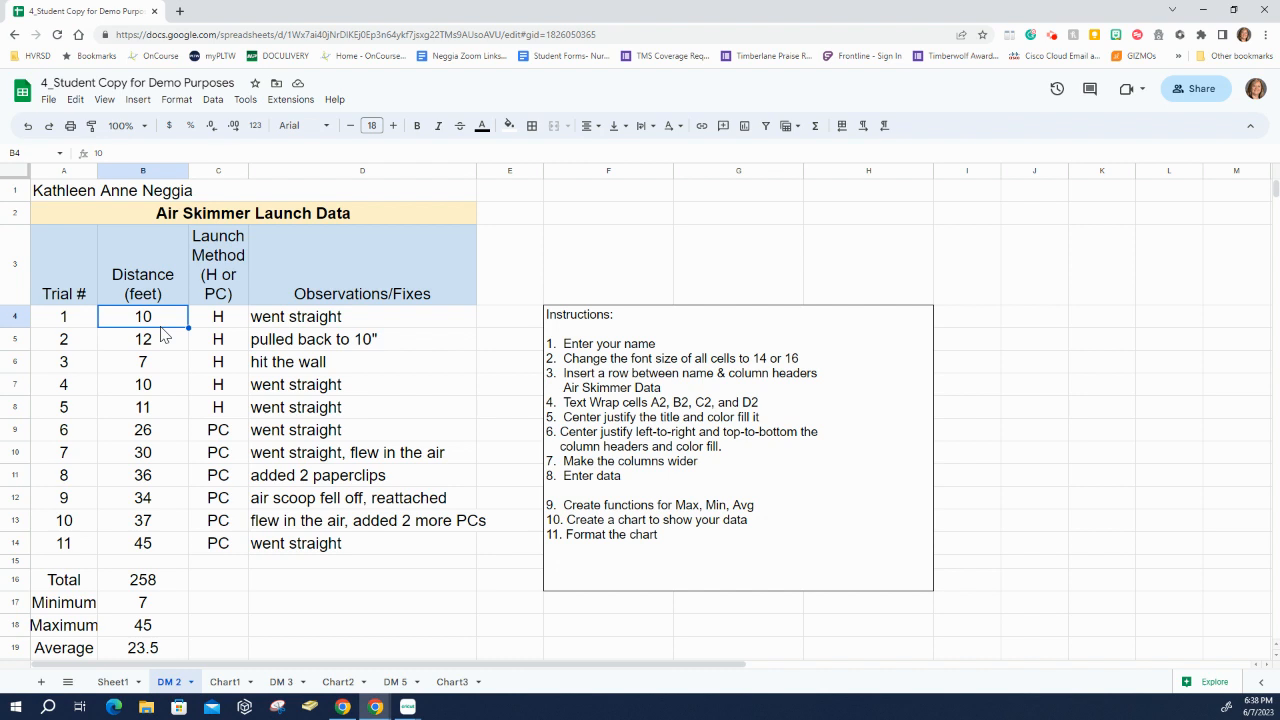
left_click(213, 326)
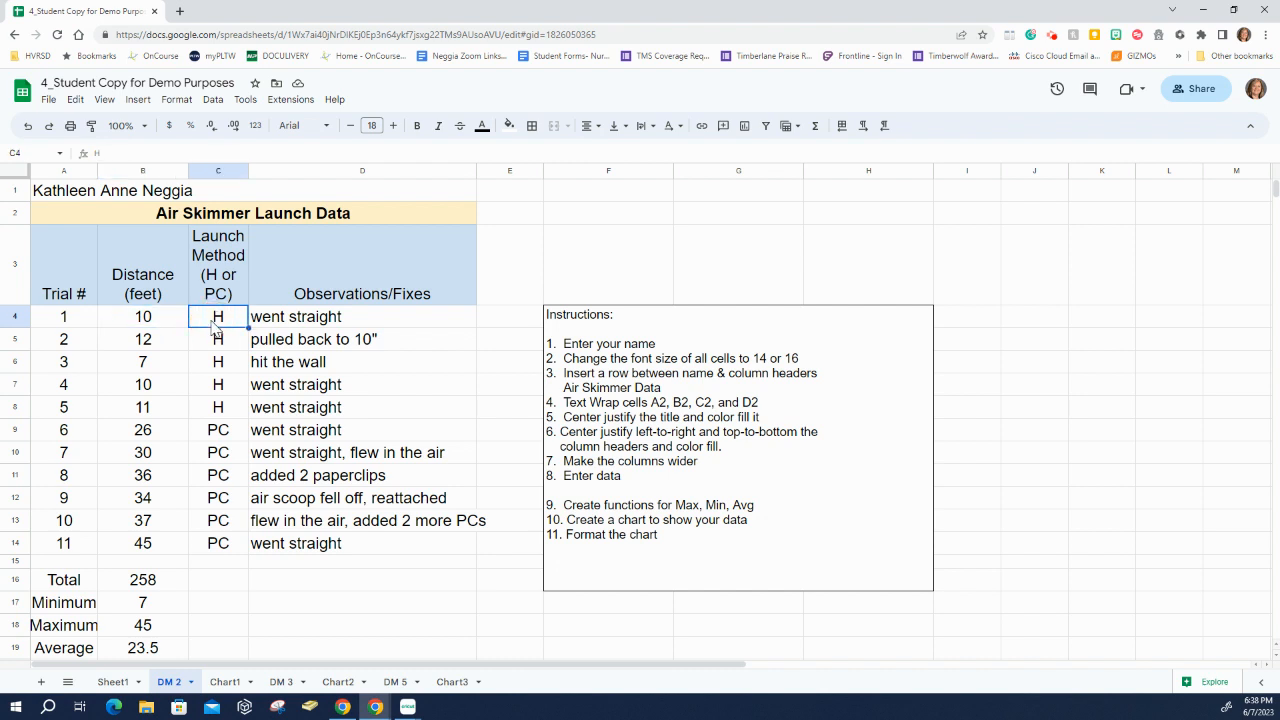
left_click(216, 436)
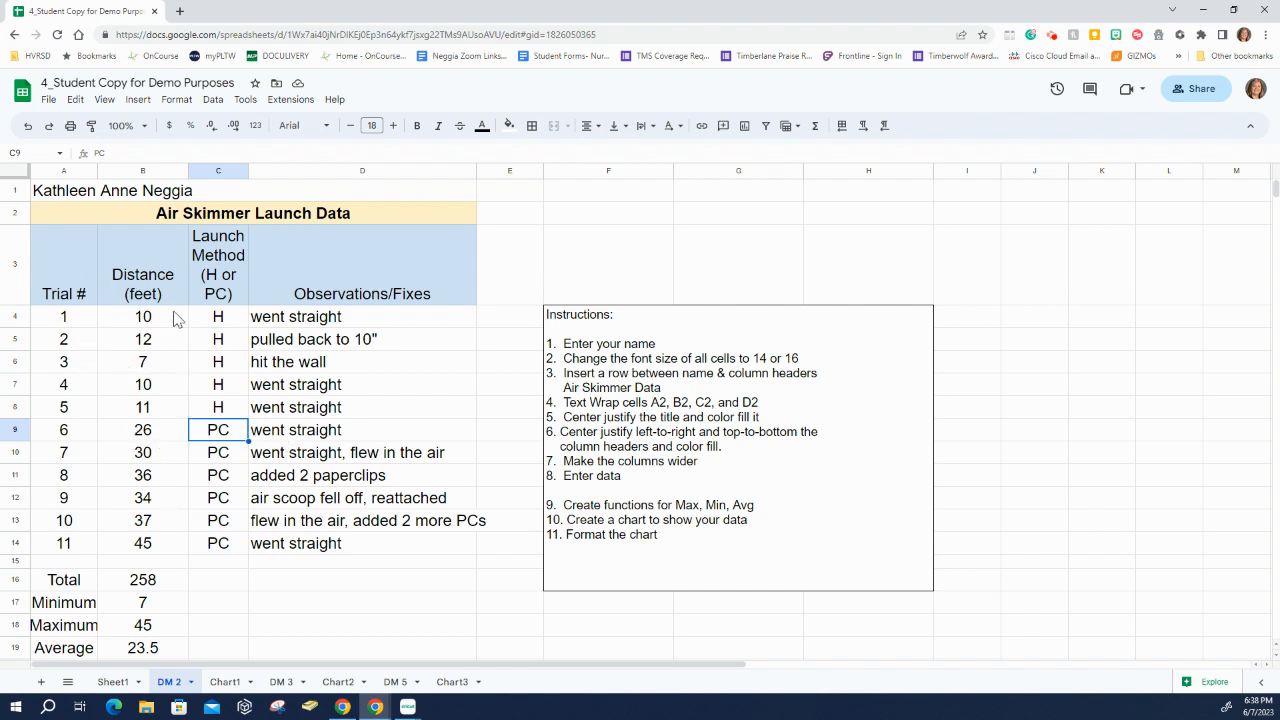
left_click(332, 406)
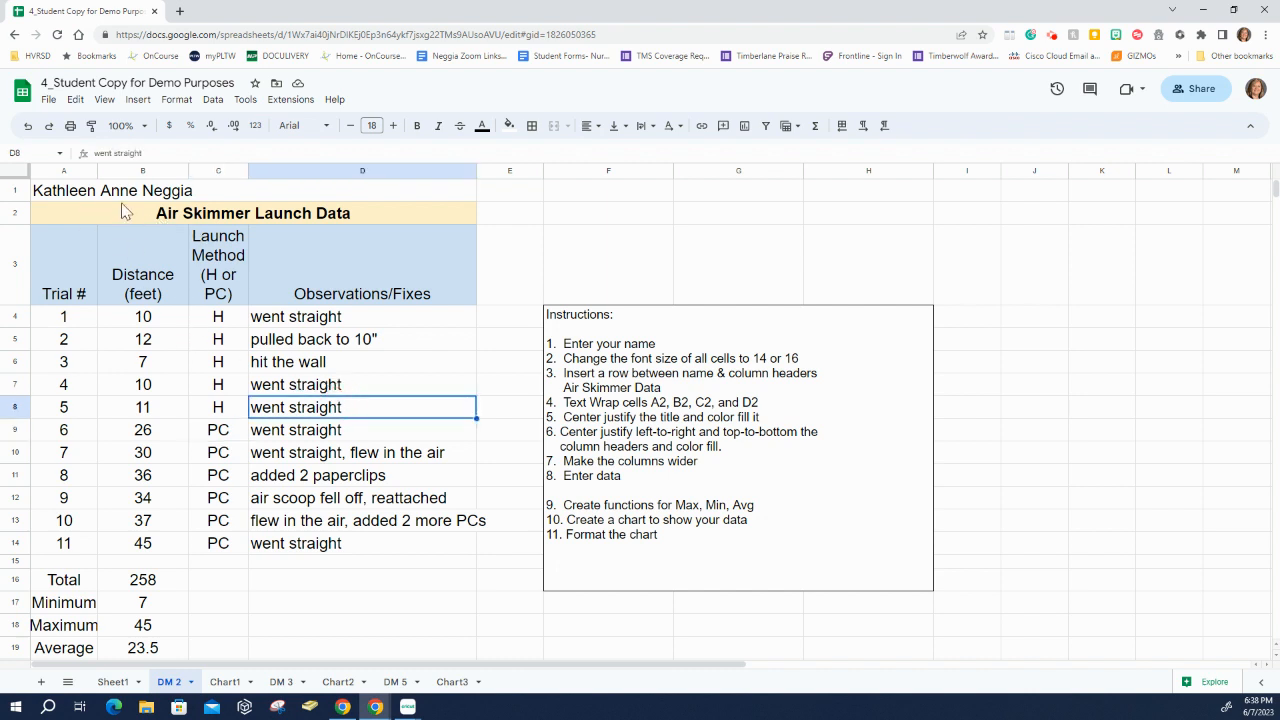
Try left alignment on columns A through C, and set them to center alignment instead
left_click(68, 174)
left_click_drag(68, 174, 178, 173)
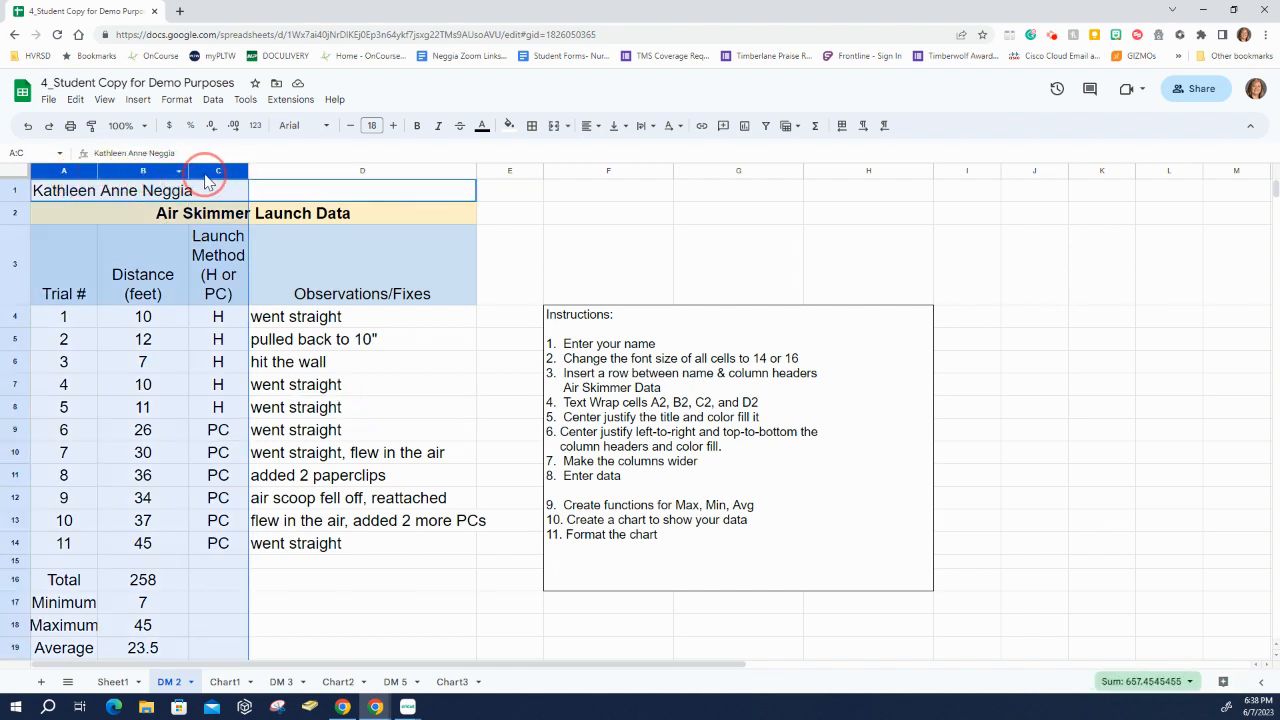
left_click(585, 126)
left_click(581, 152)
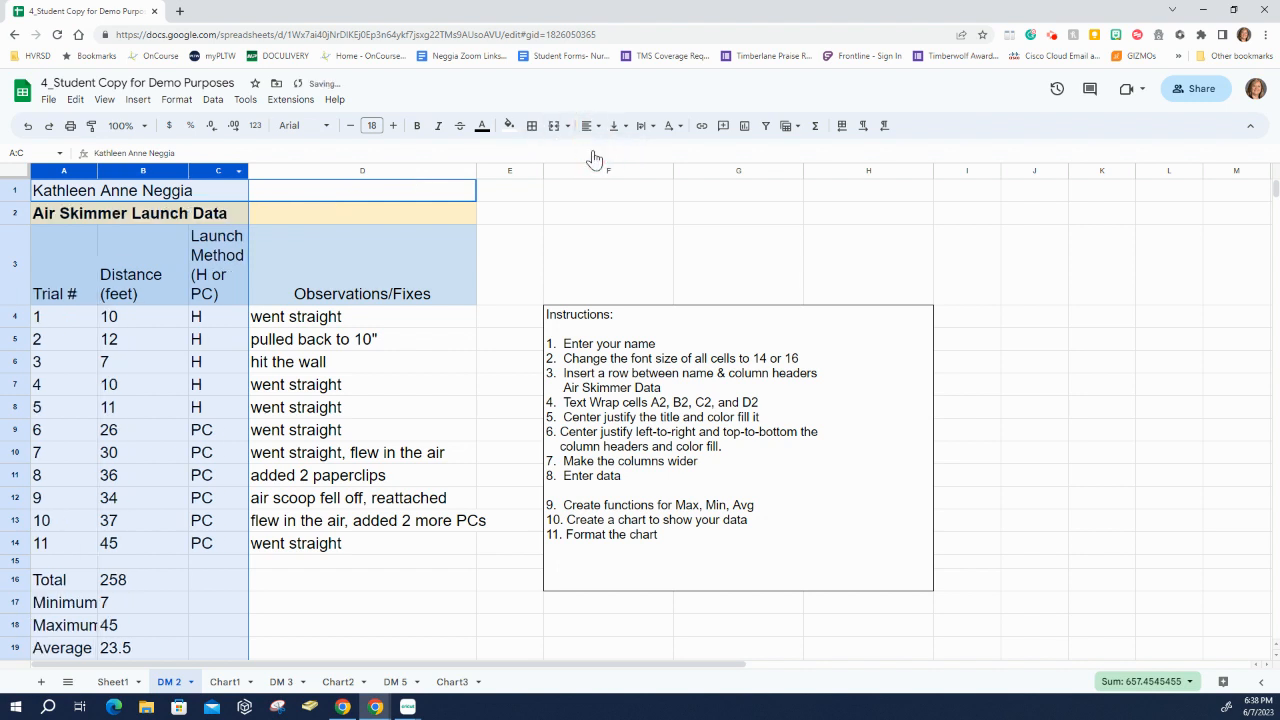
left_click(588, 126)
left_click(613, 152)
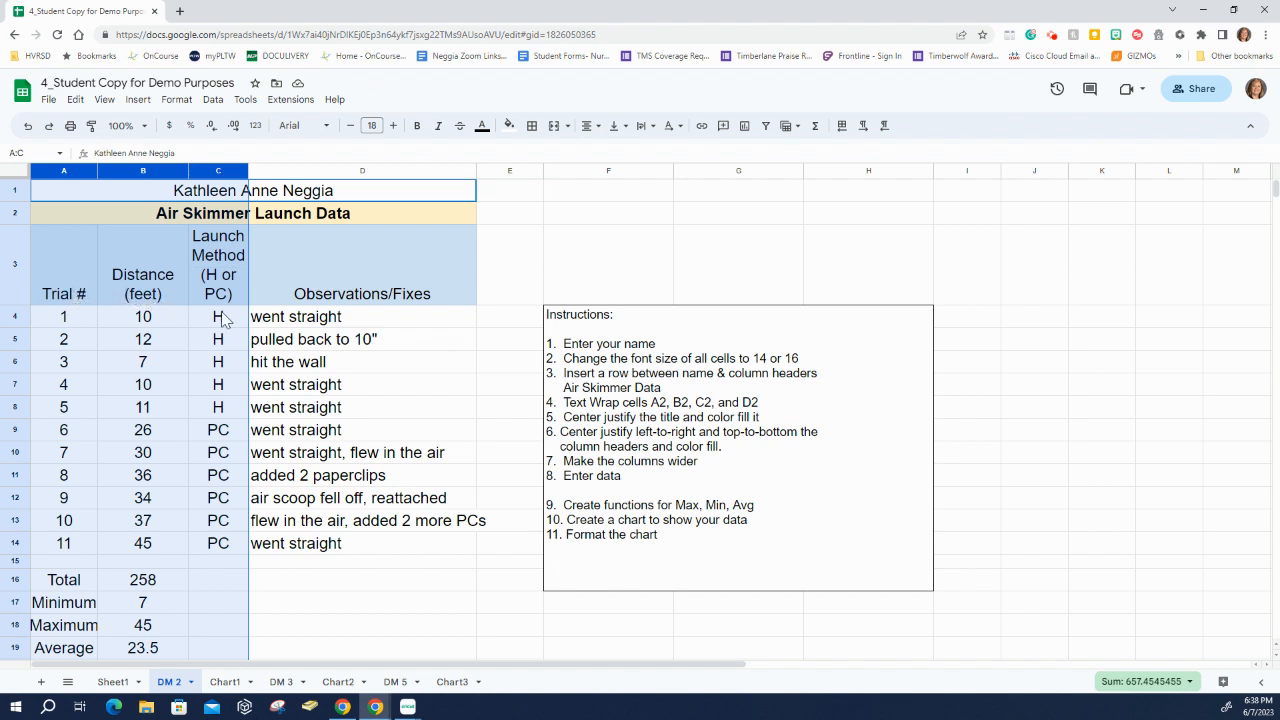
Widen the Observations/Fixes column so its longest entry fits inside the cell
left_click(323, 325)
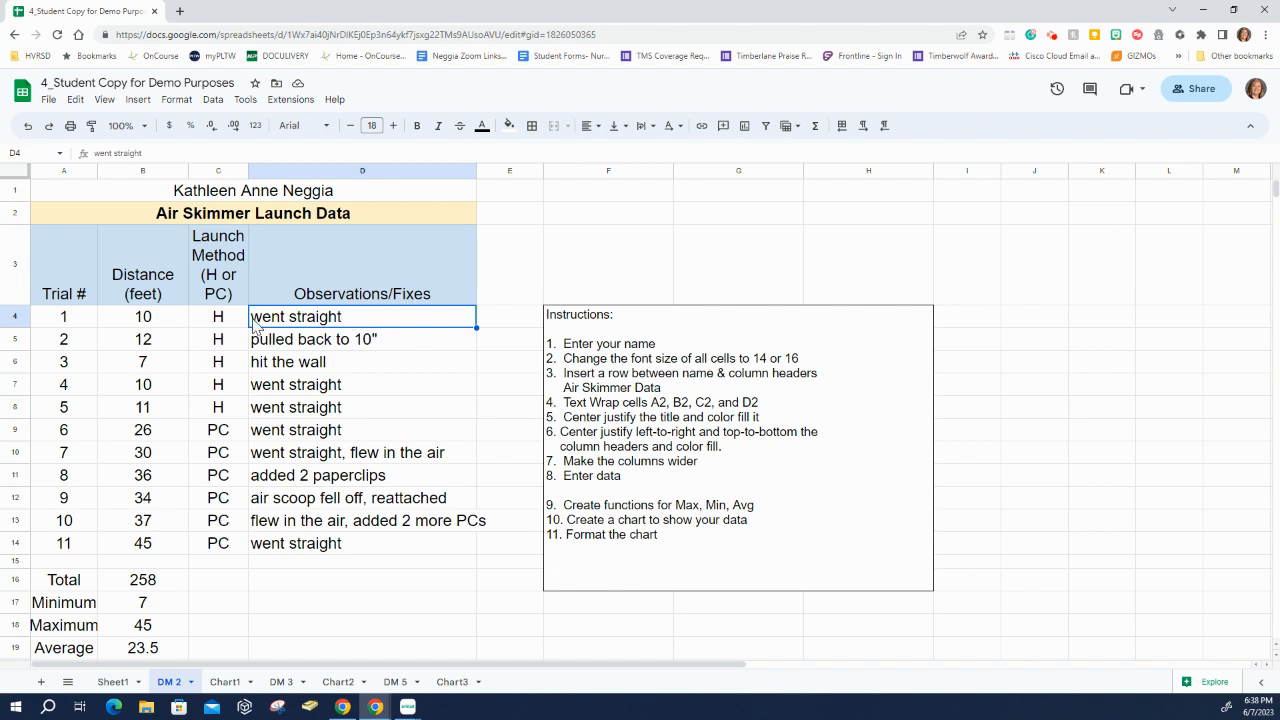
left_click_drag(476, 171, 513, 171)
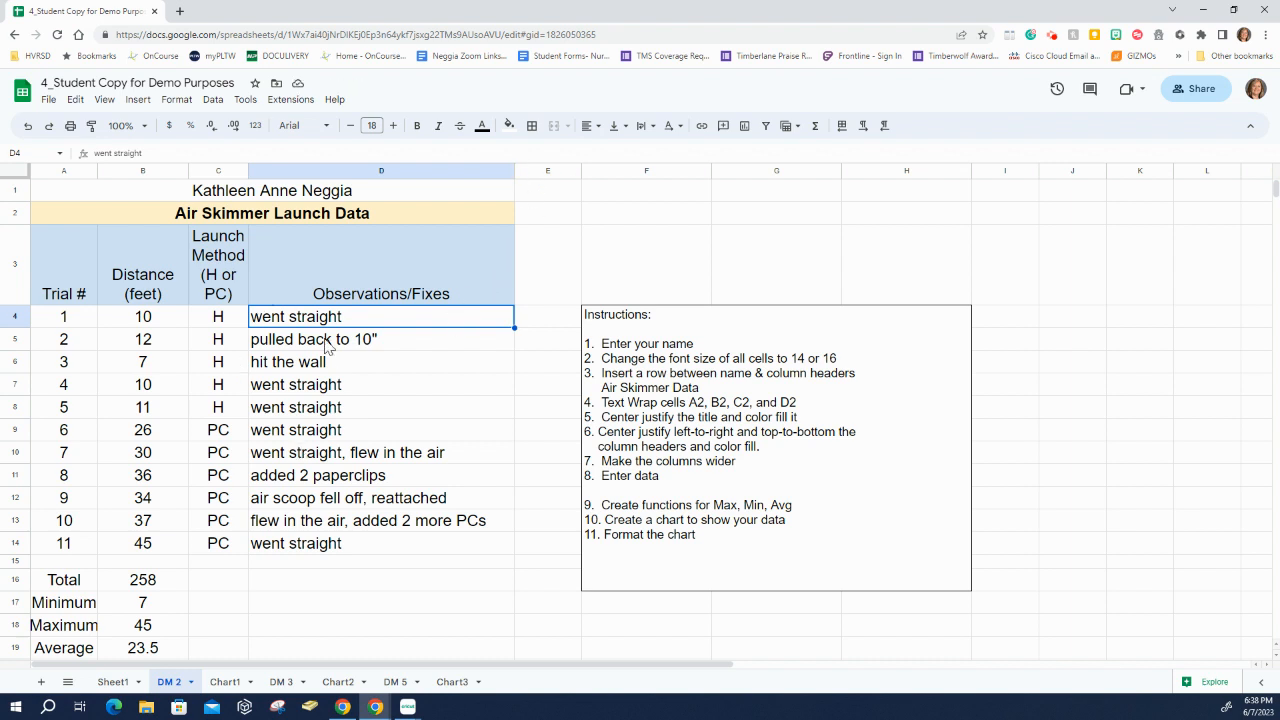
left_click(318, 482)
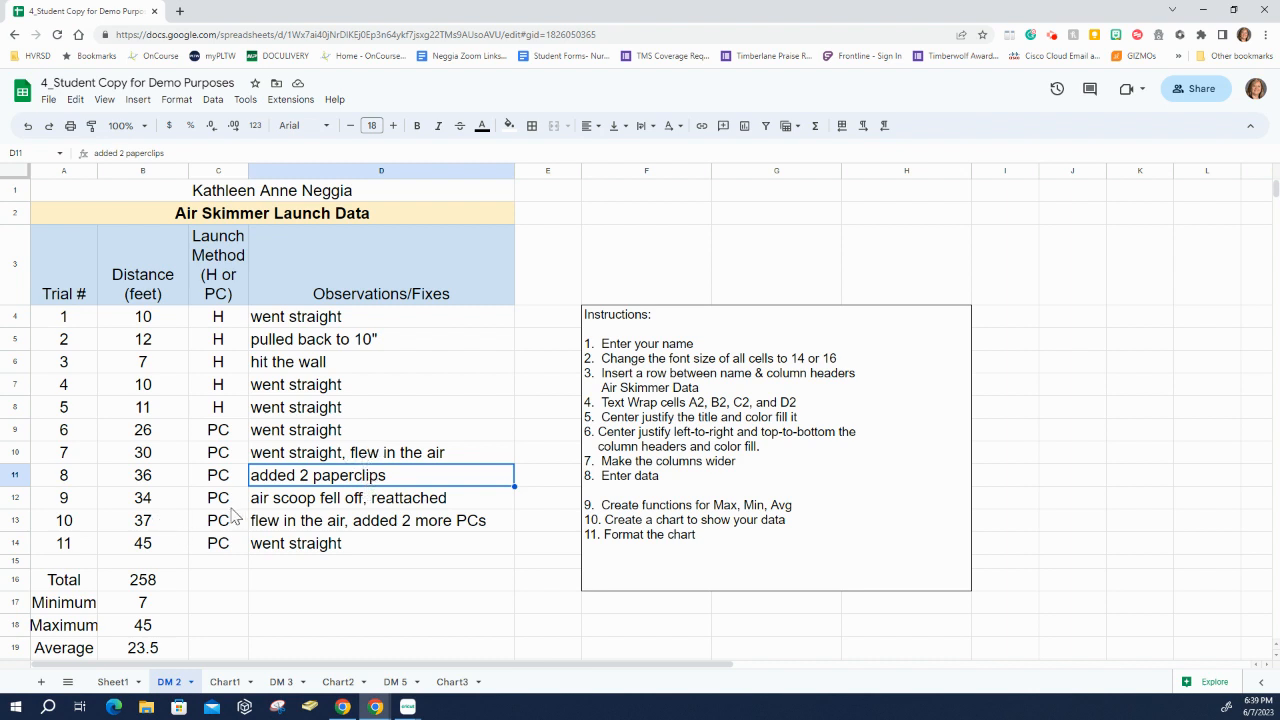
left_click(292, 505)
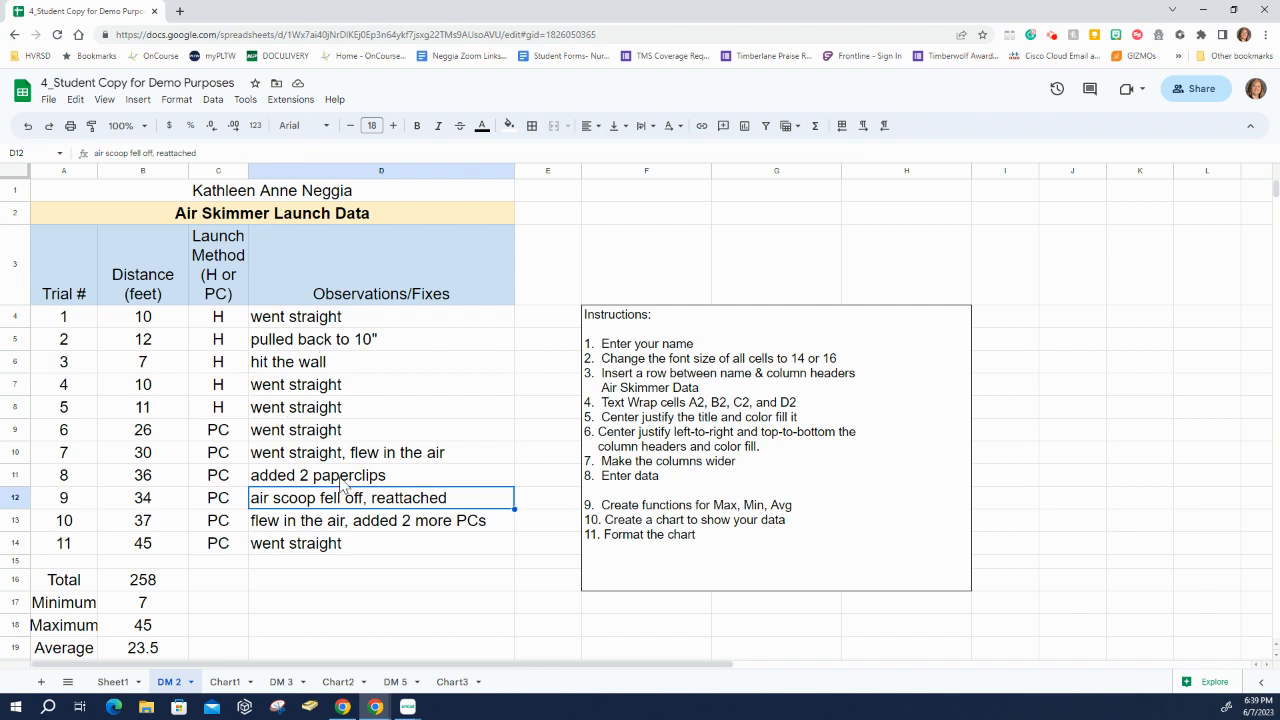
scroll(360, 554, "down", 1)
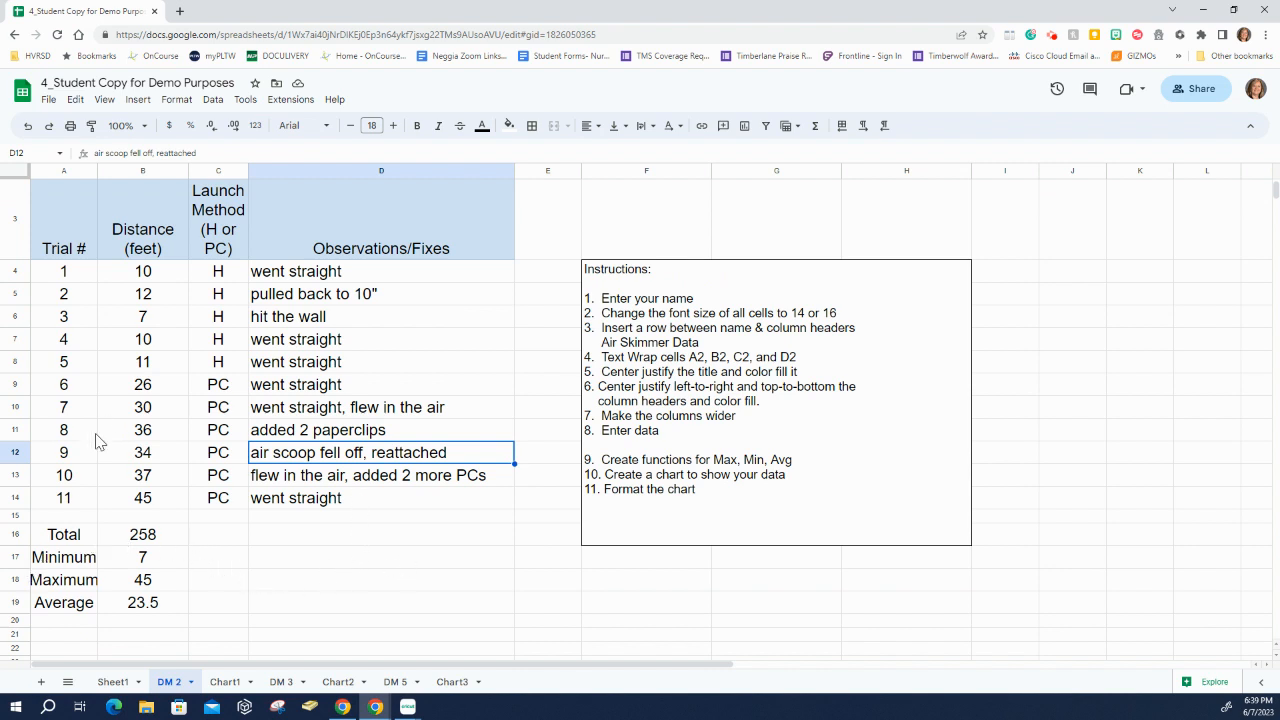
left_click(61, 540)
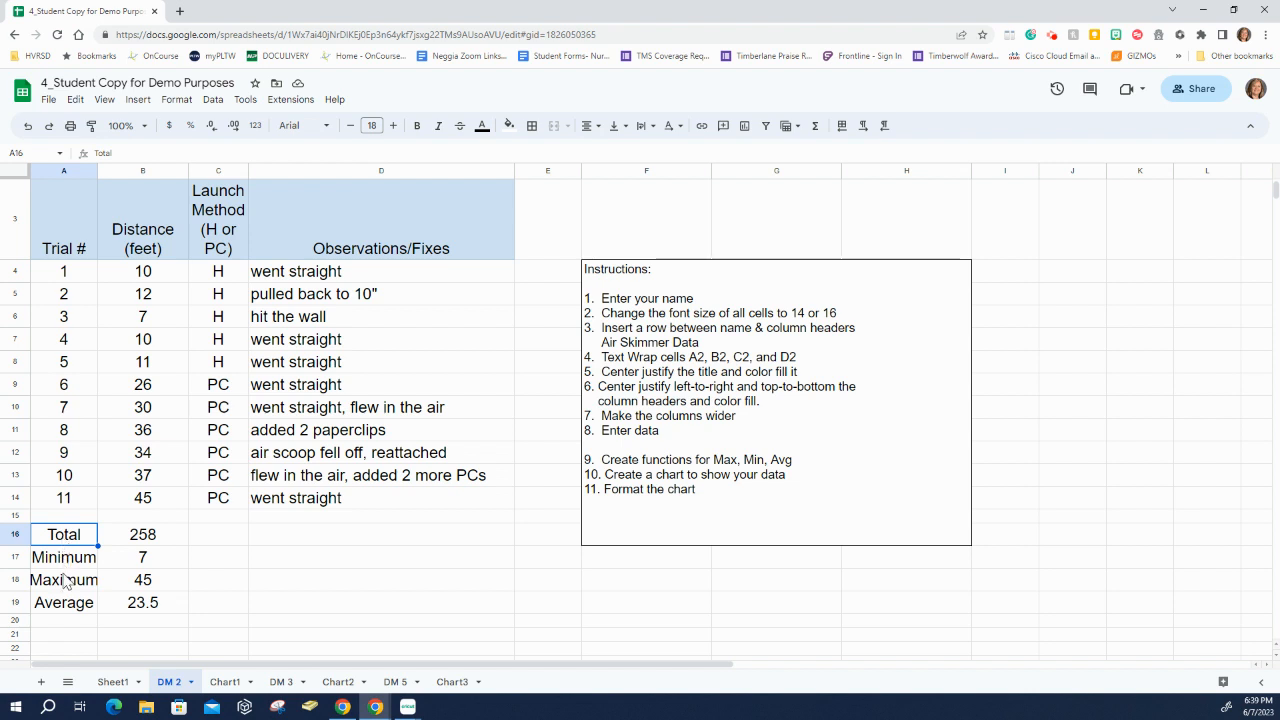
left_click(64, 566)
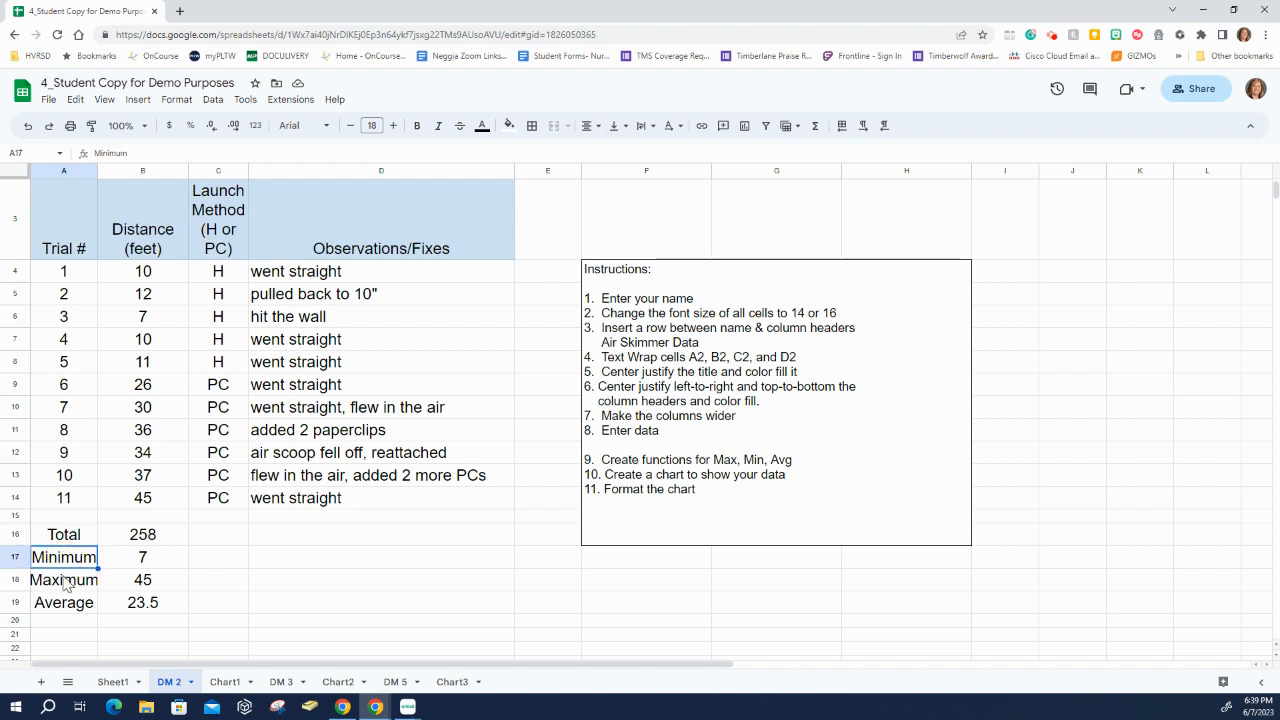
left_click(64, 589)
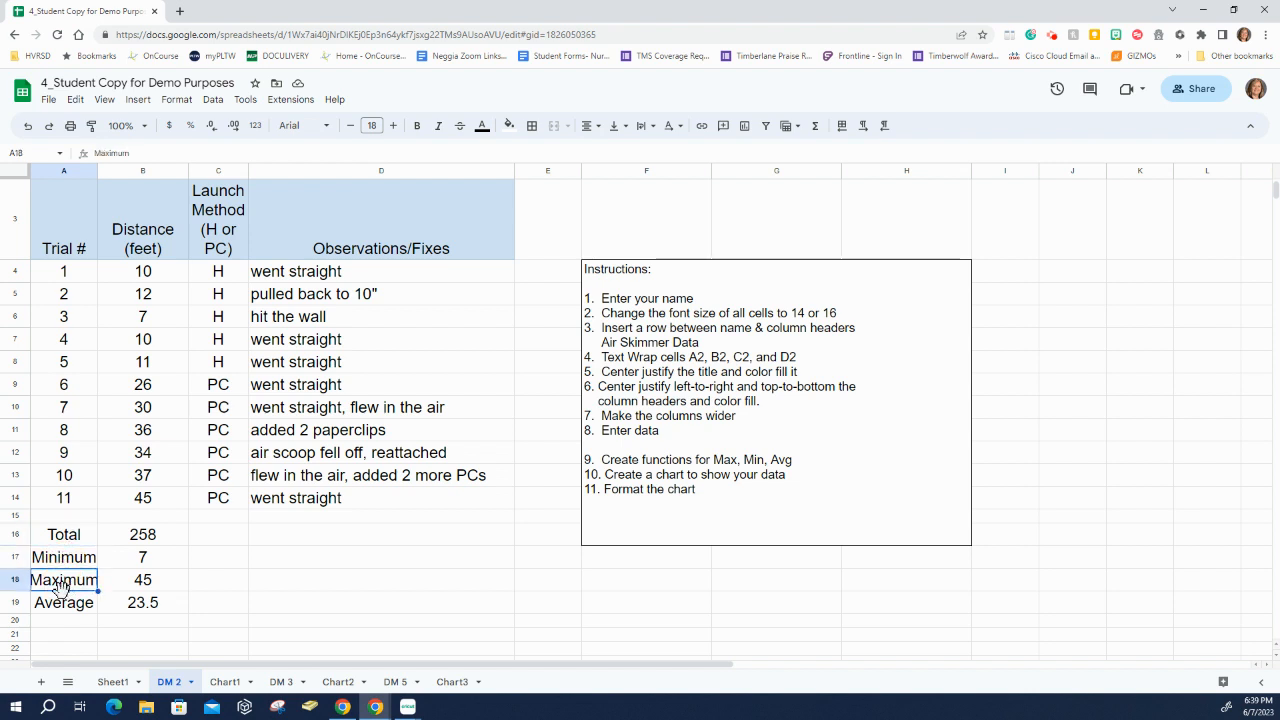
left_click(62, 603)
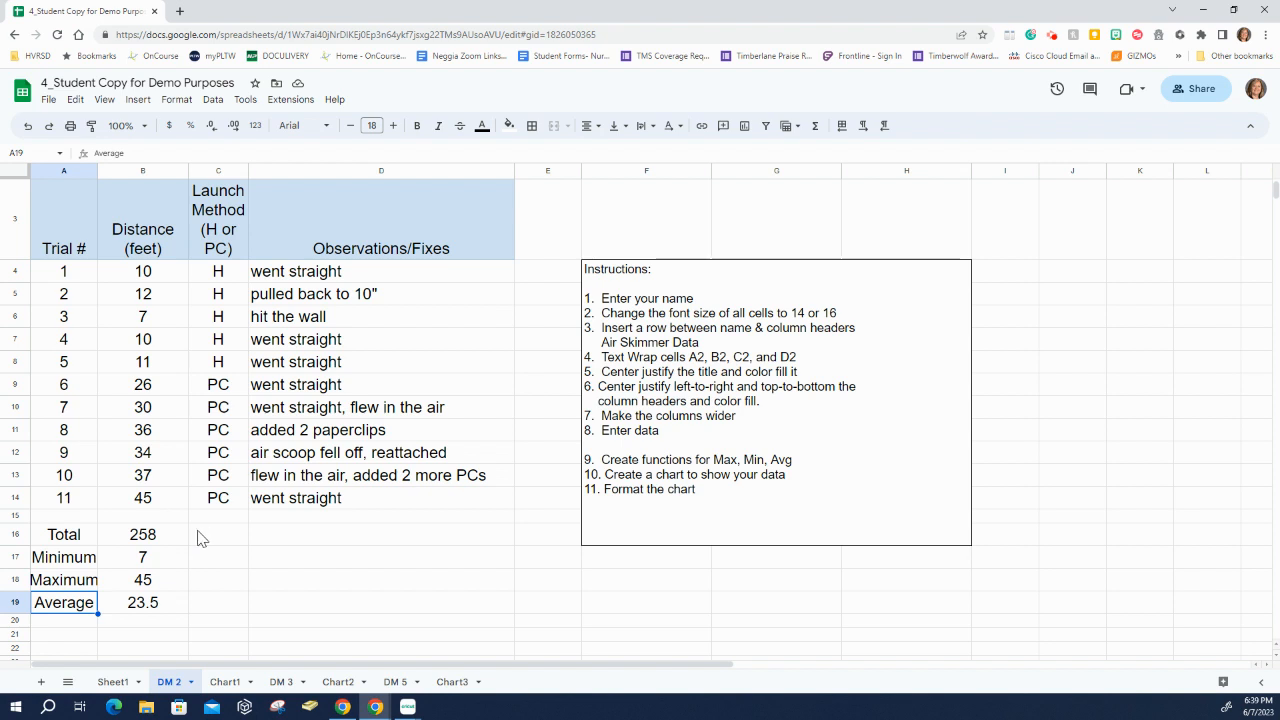
Clear the existing Total, Minimum, Maximum and Average formulas from cells B16:B19
left_click_drag(157, 541, 157, 603)
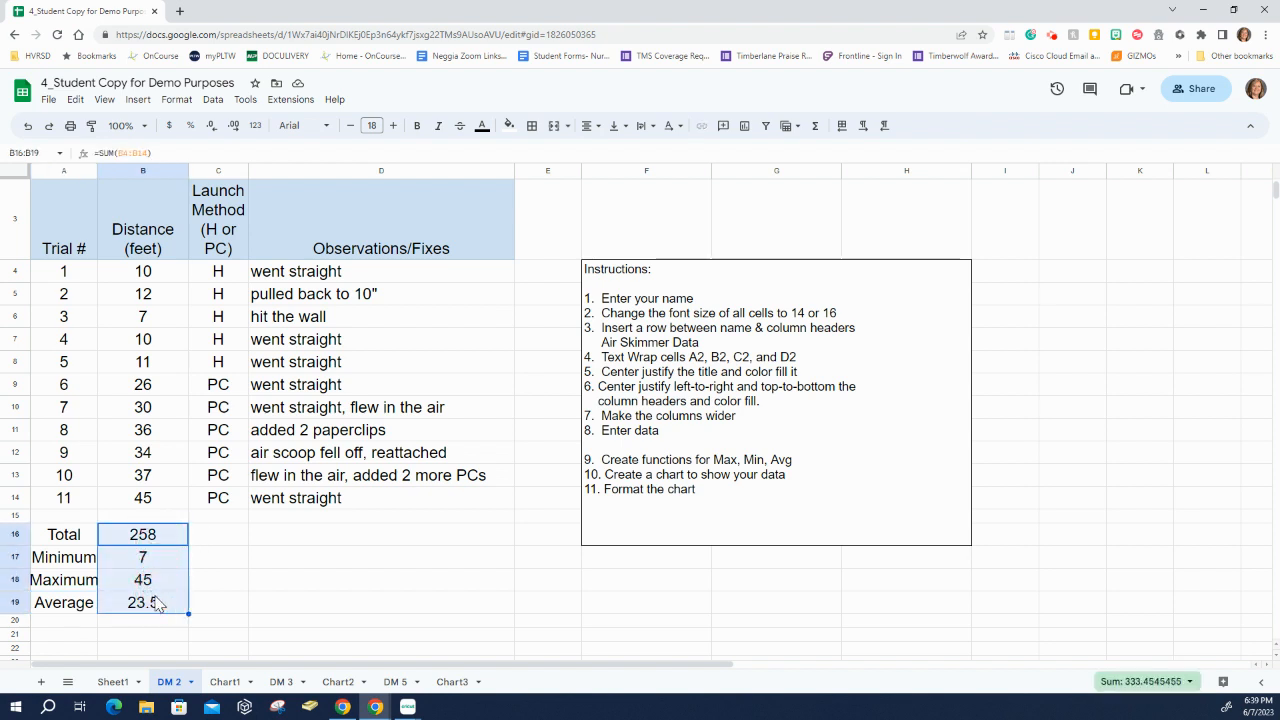
key("Delete")
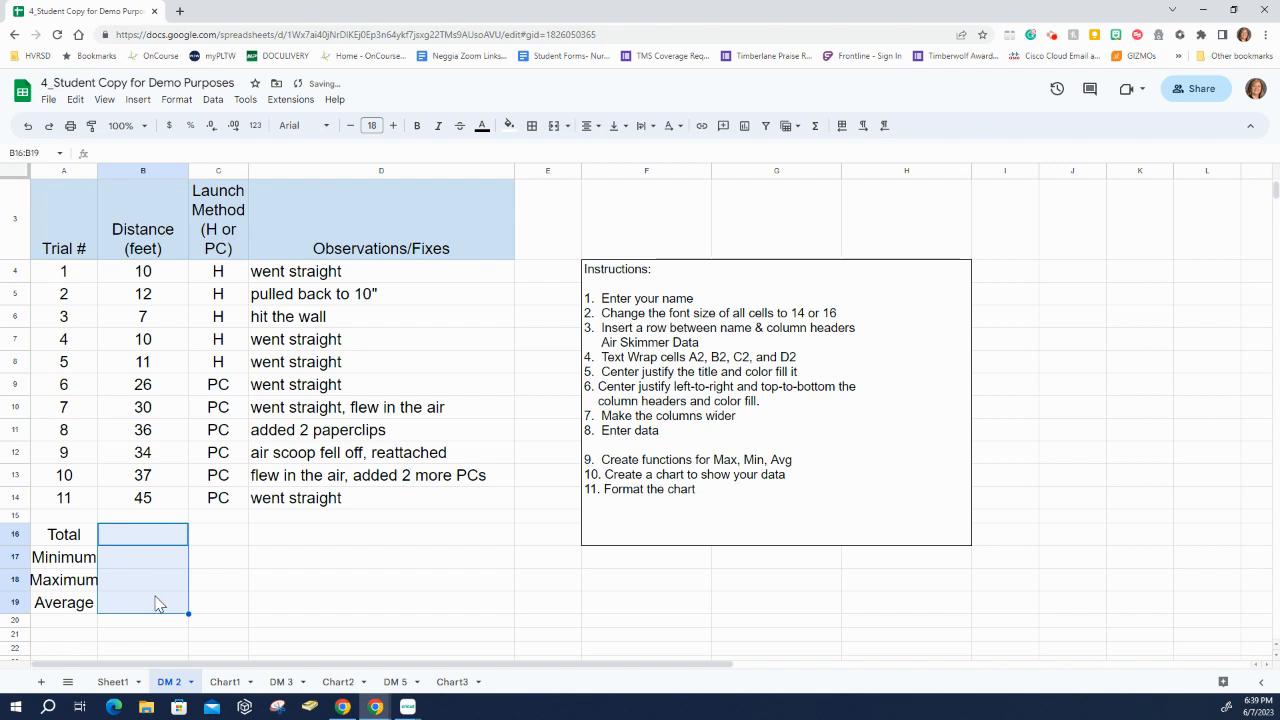
left_click(303, 621)
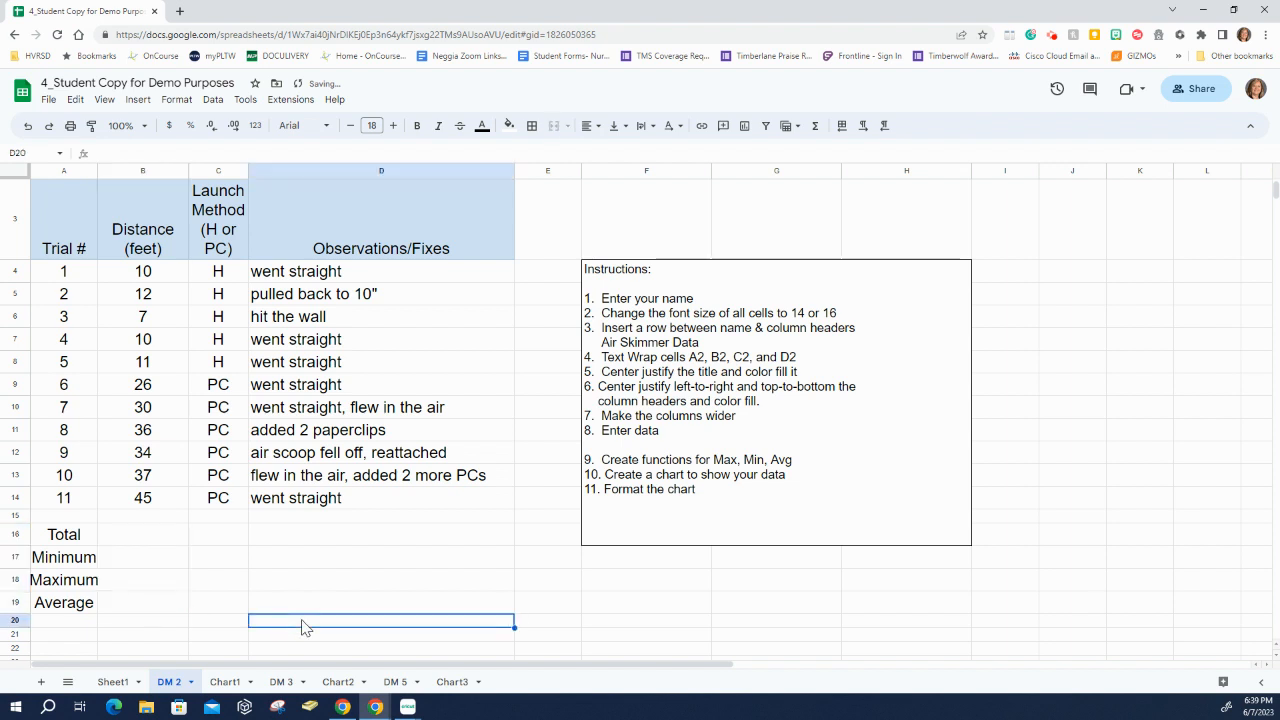
Insert a SUM function in B16 that totals the launch distances in B4:B14
left_click(157, 541)
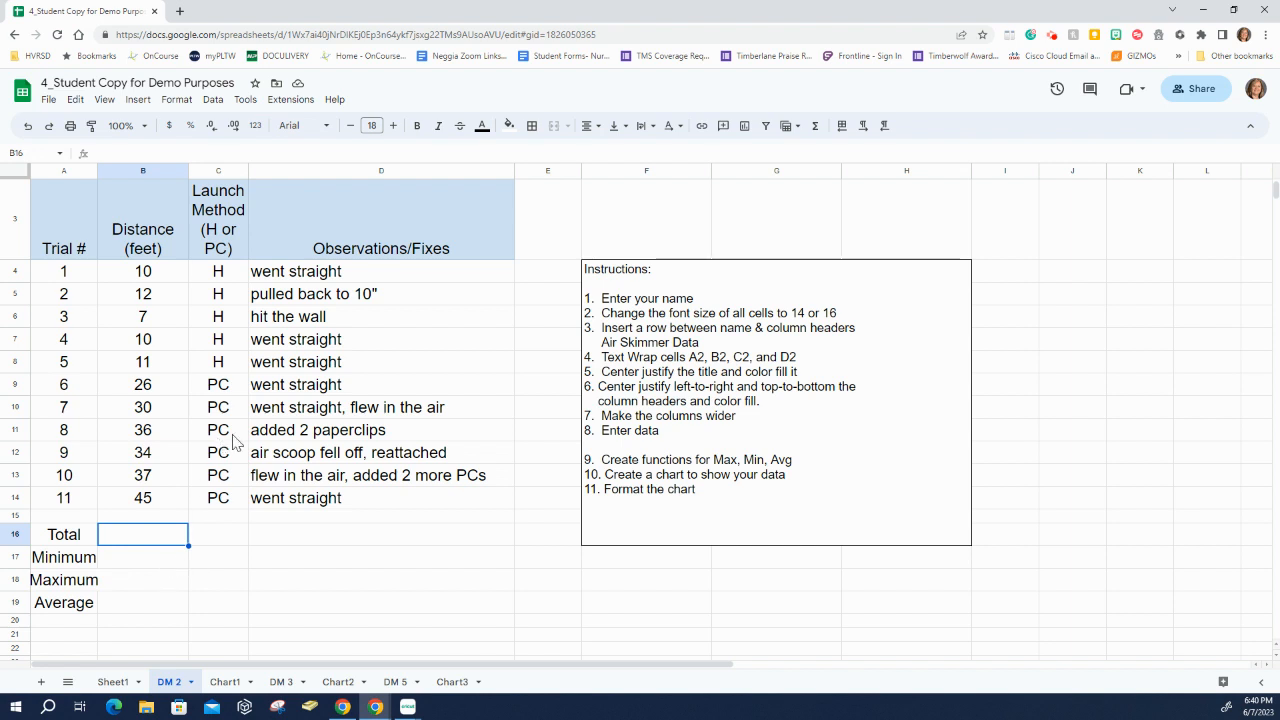
left_click(817, 132)
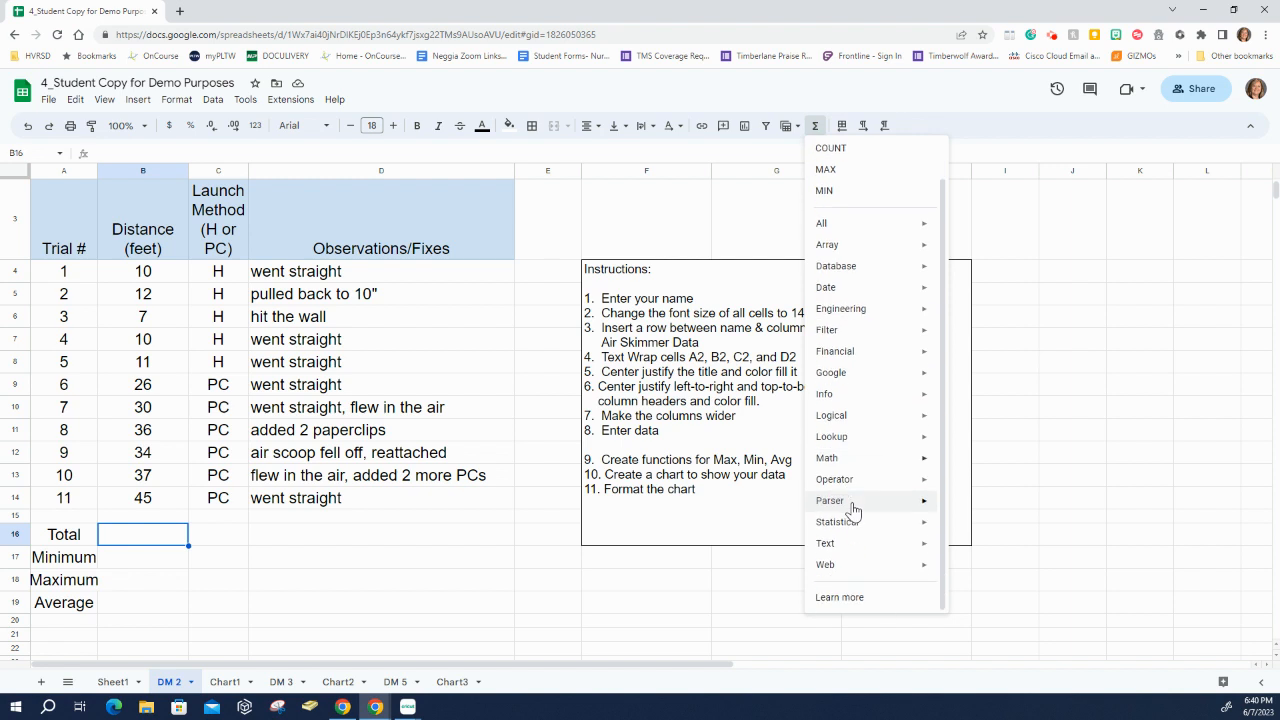
scroll(852, 505, "up", 1)
mouse_move(841, 428)
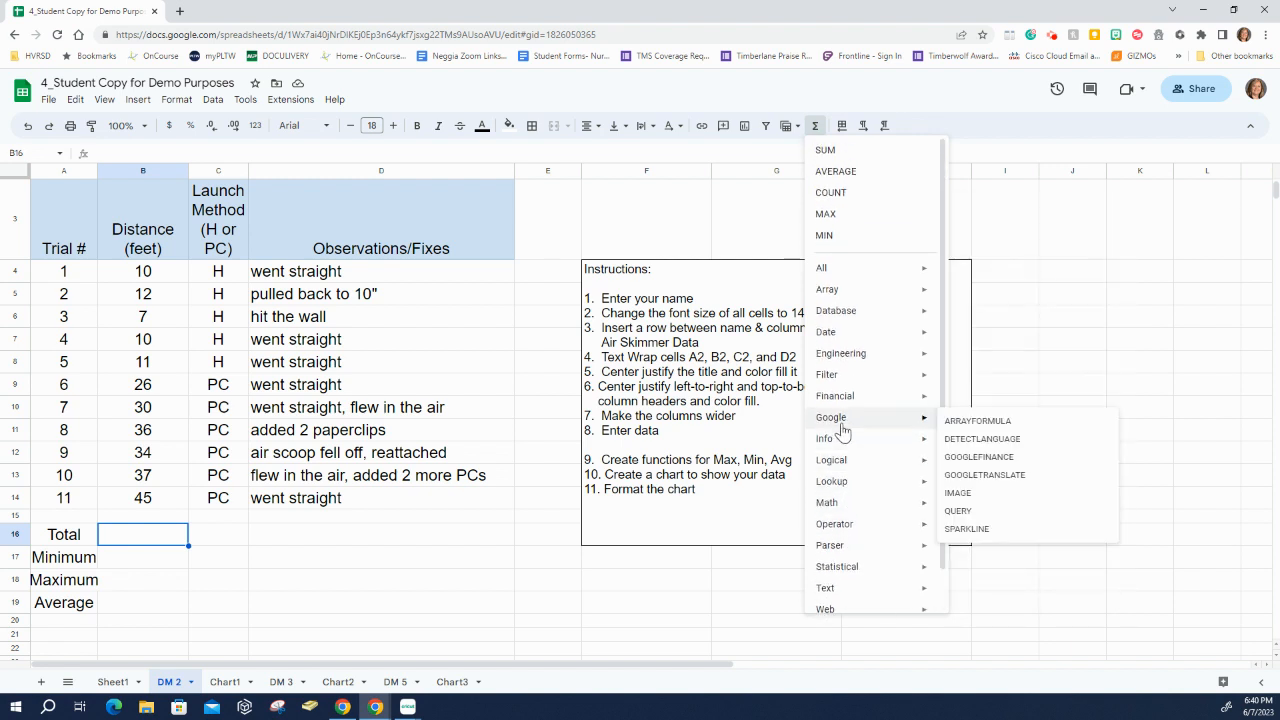
left_click(826, 152)
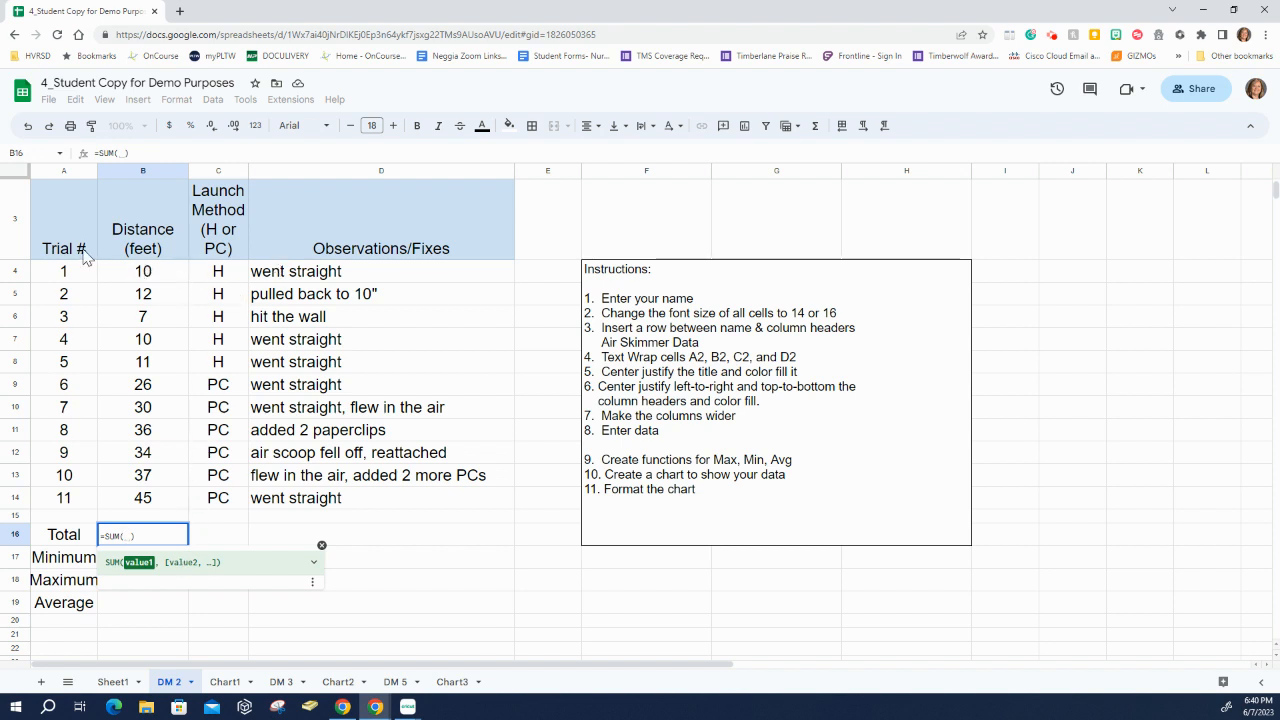
left_click(161, 278)
left_click_drag(161, 278, 163, 500)
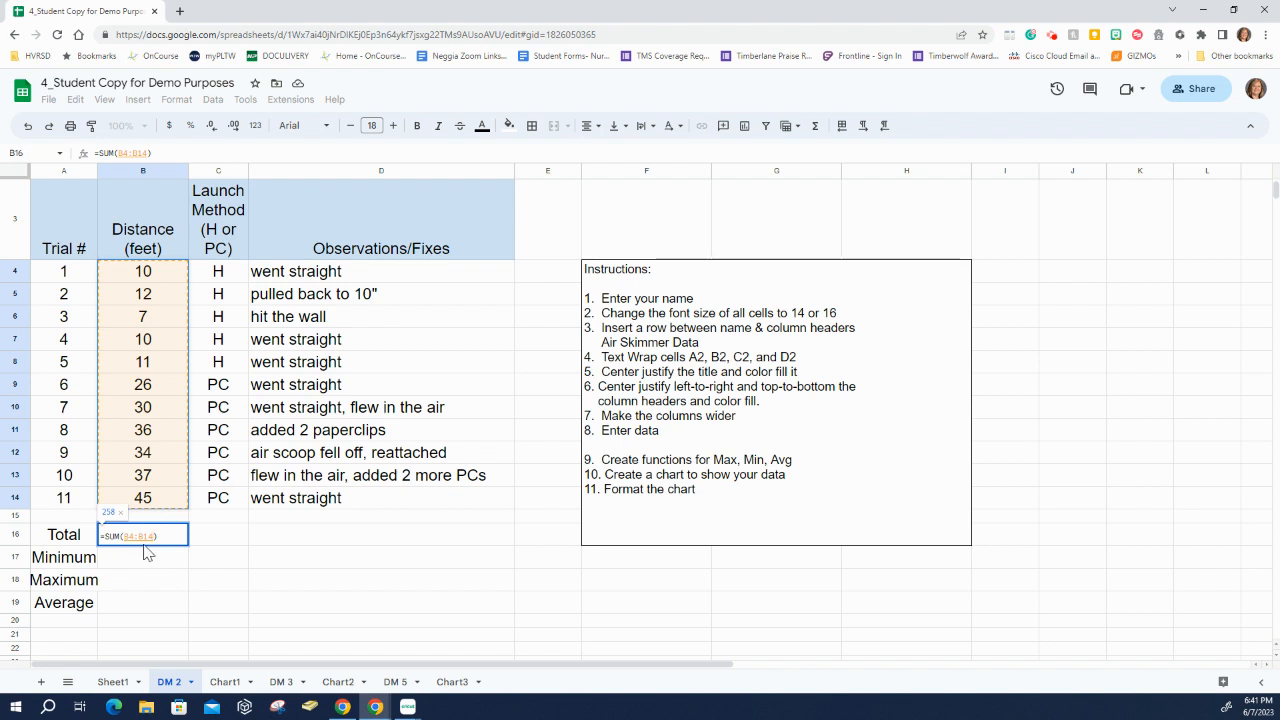
key("Return")
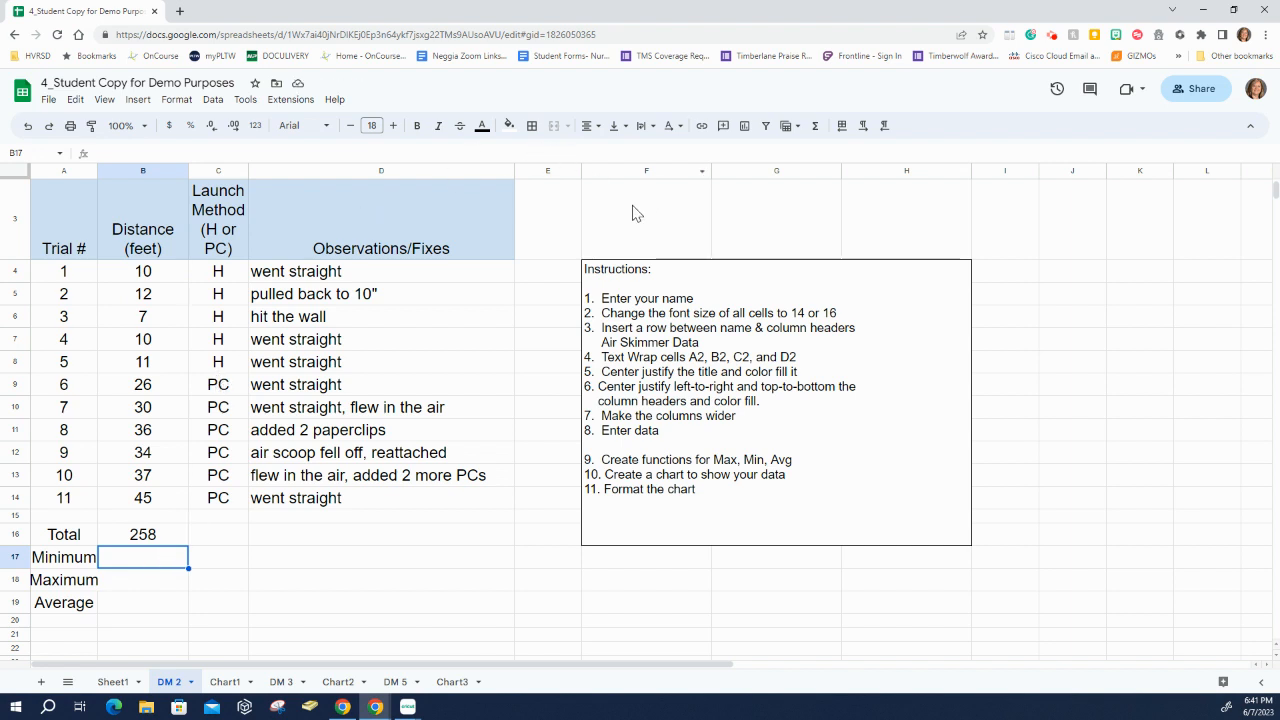
Insert a MIN function in B17 for the launch distances in B4:B14
left_click(816, 127)
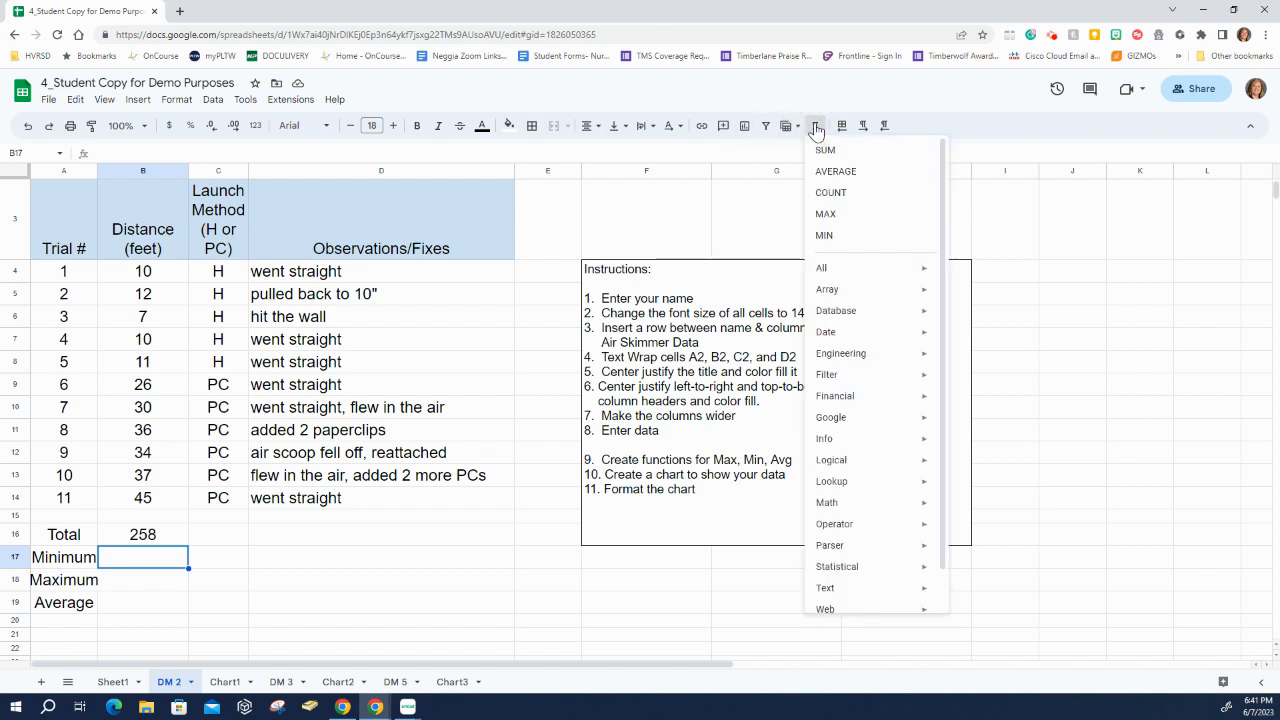
left_click(830, 236)
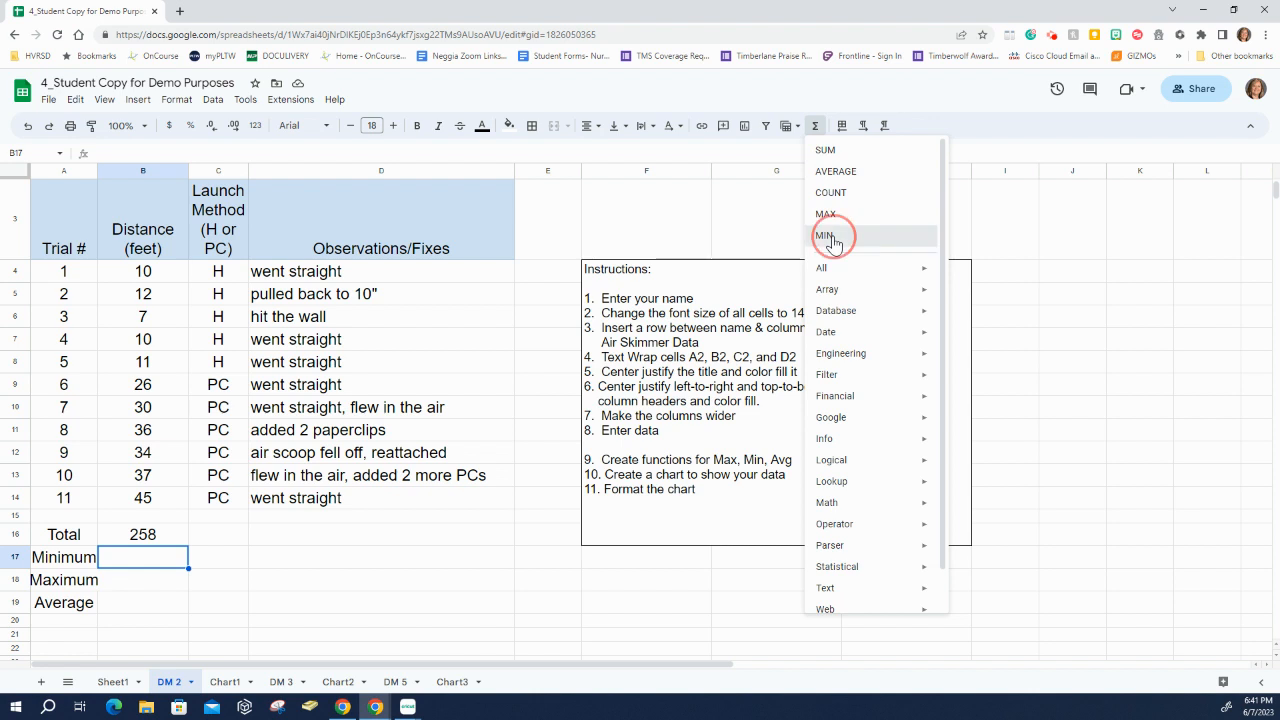
left_click_drag(163, 272, 163, 494)
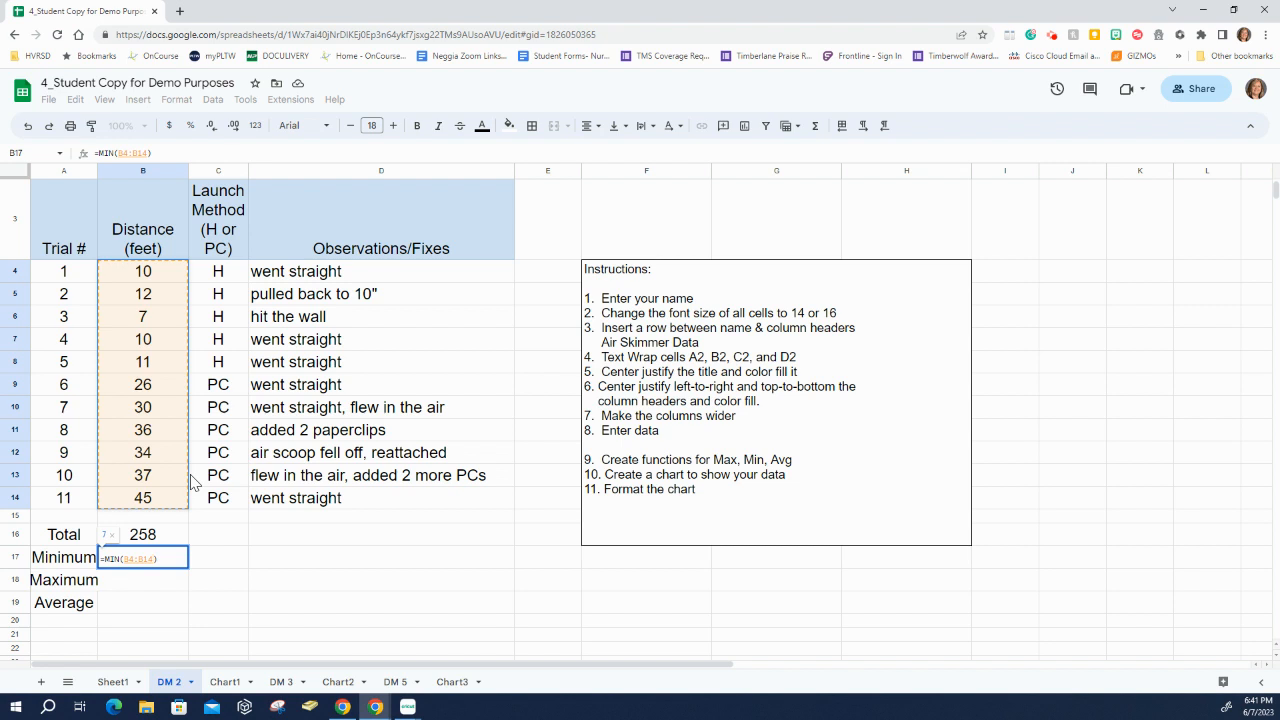
key("Return")
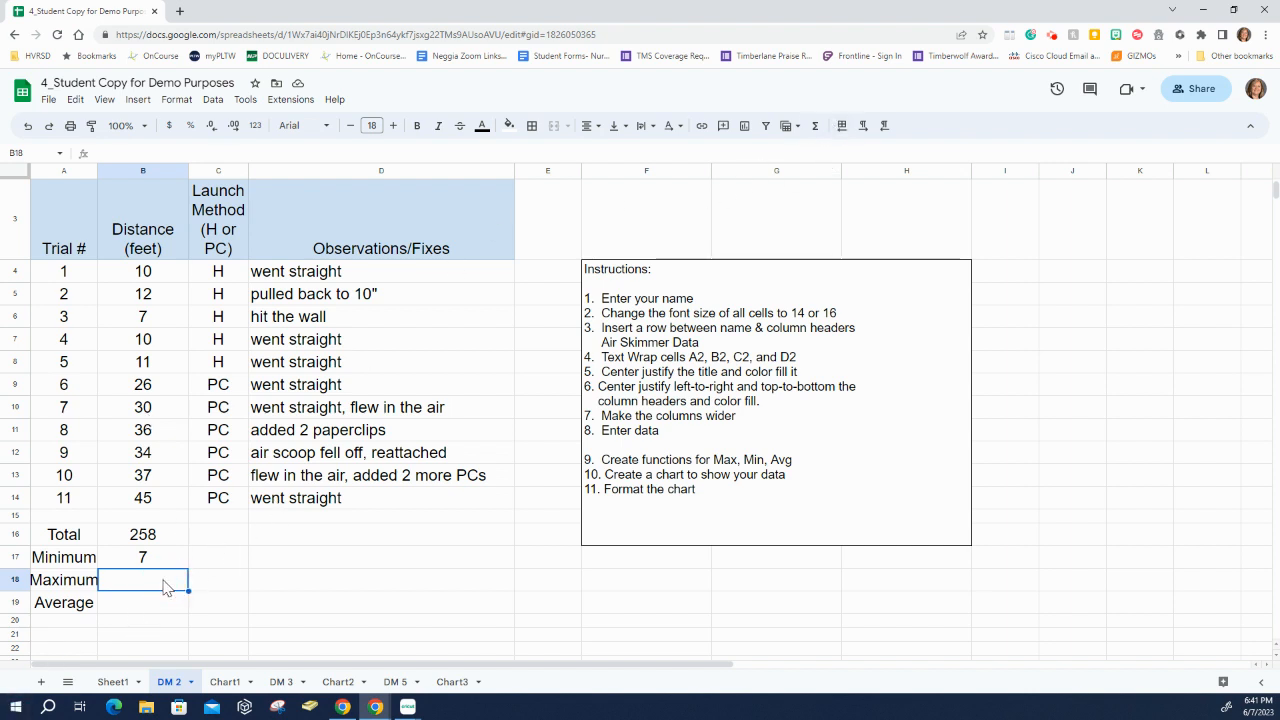
Insert a MAX function in B18 for the launch distances in B4:B14
left_click(815, 127)
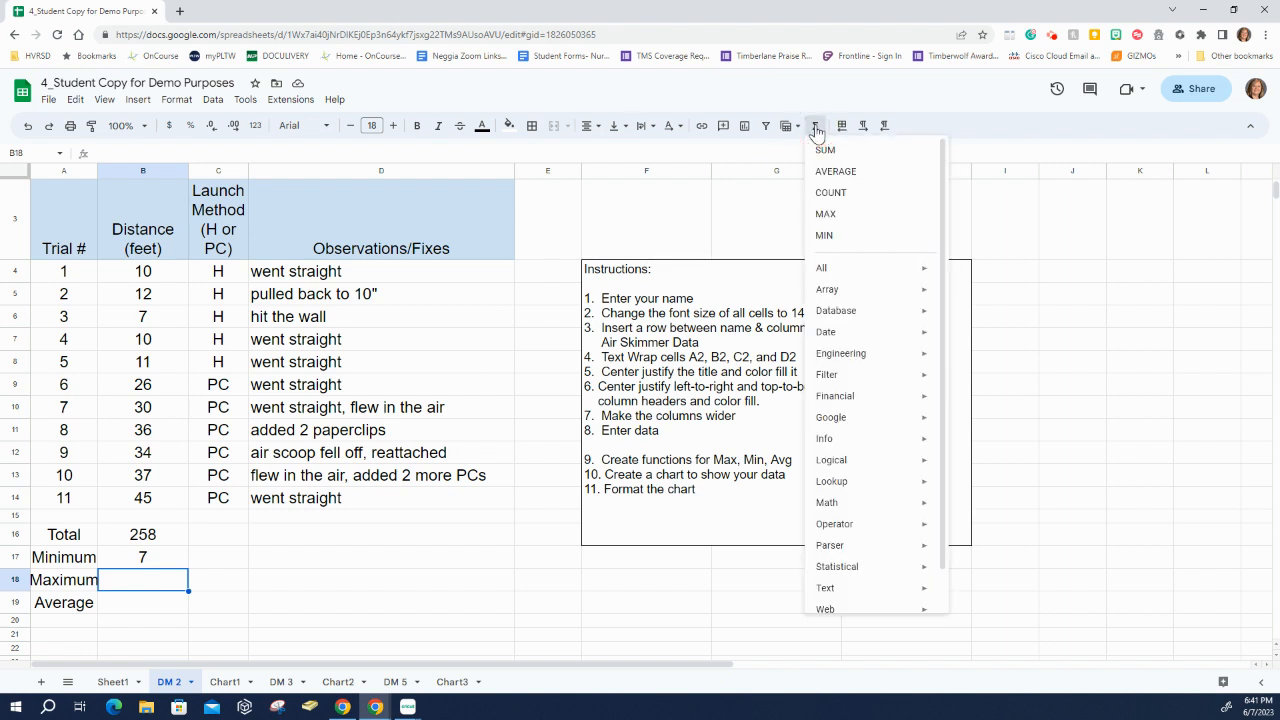
left_click(822, 215)
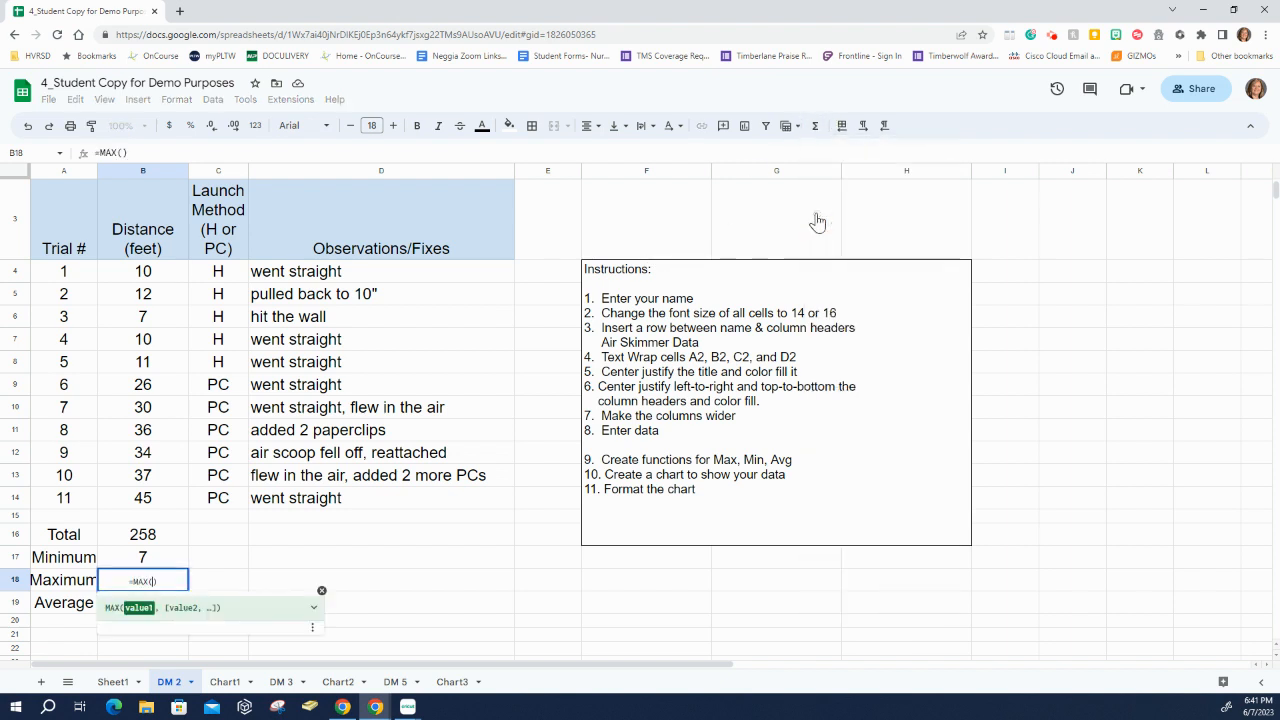
left_click_drag(157, 283, 152, 502)
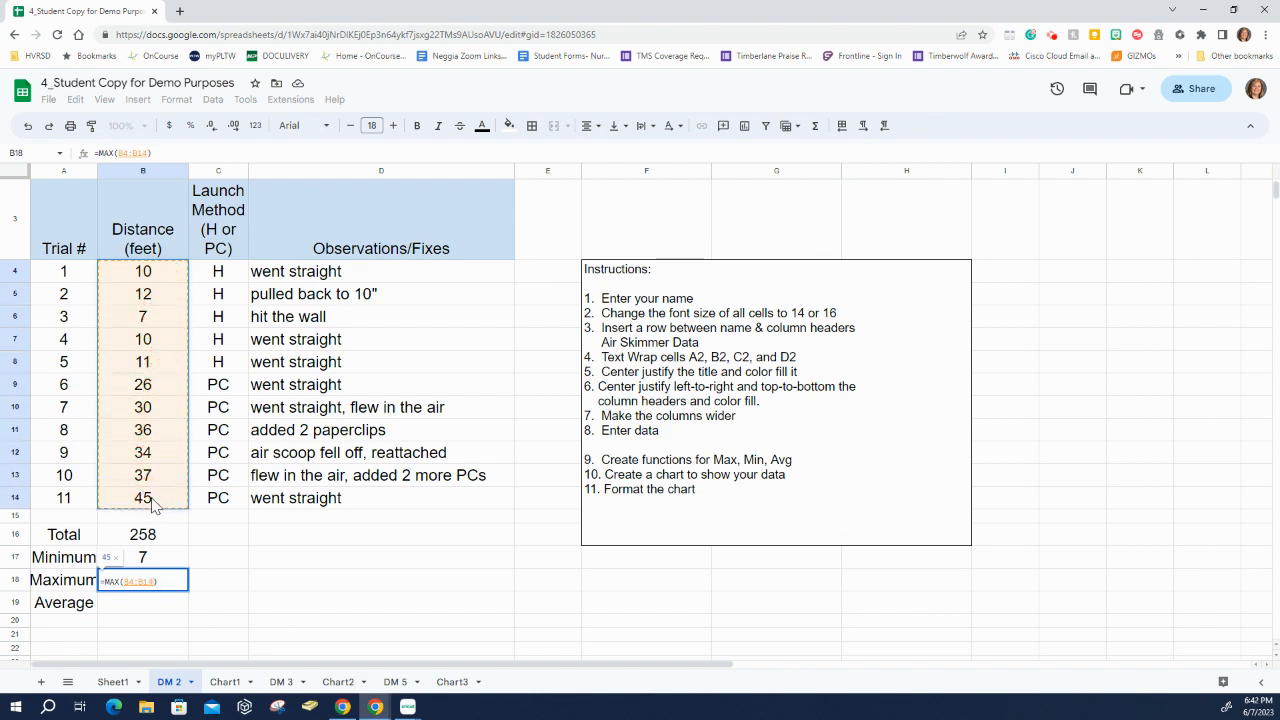
key("Return")
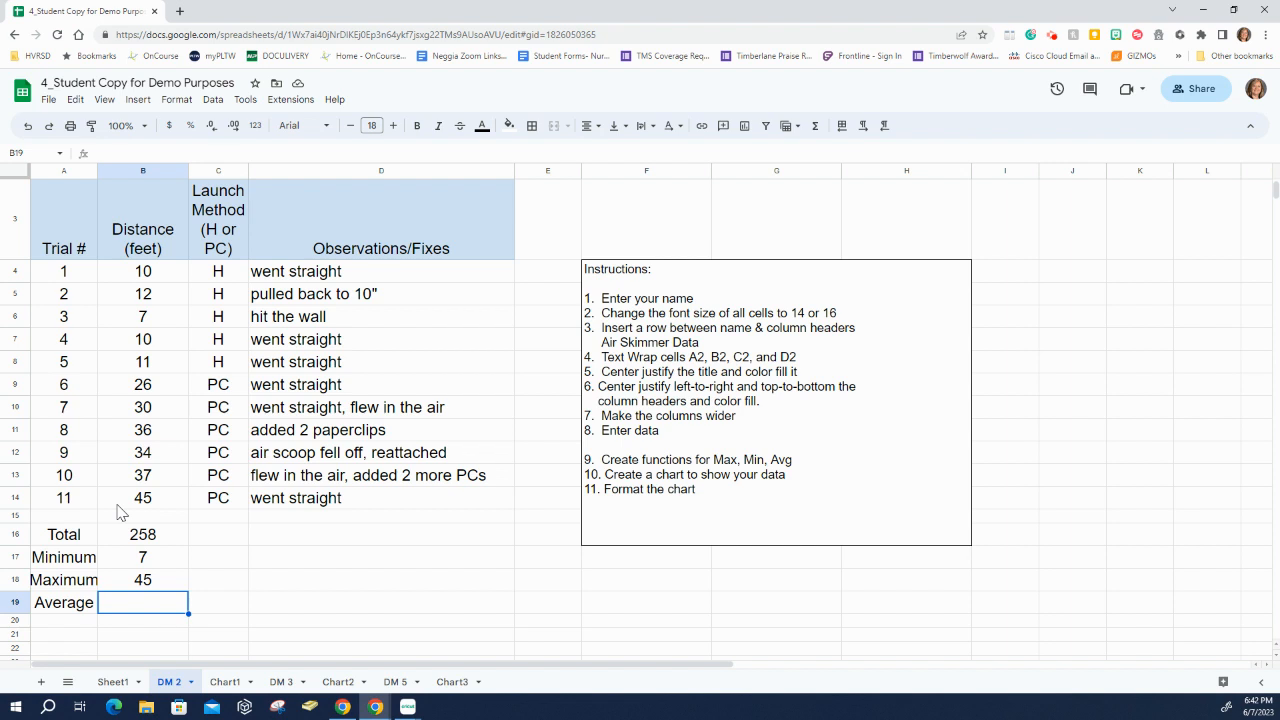
Insert an AVERAGE function in B19 for the launch distances in B4:B14
left_click(132, 610)
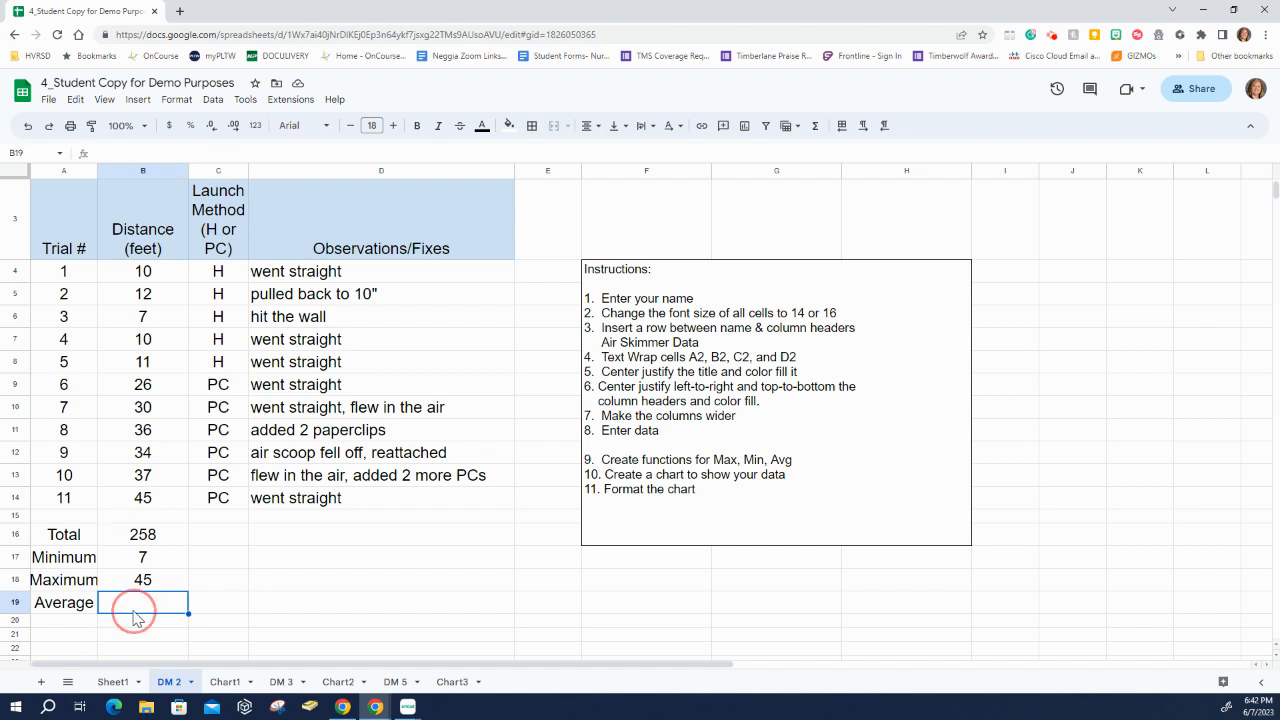
left_click(815, 126)
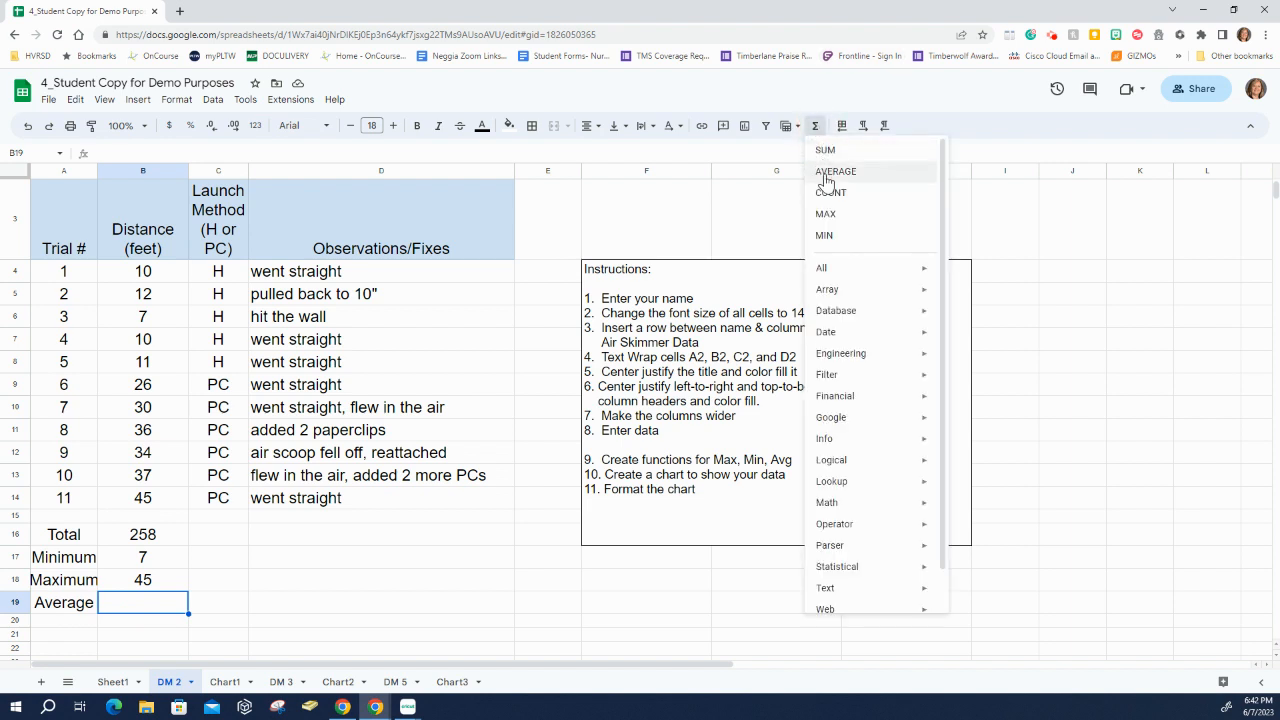
left_click(828, 174)
left_click_drag(155, 278, 153, 508)
key("Return")
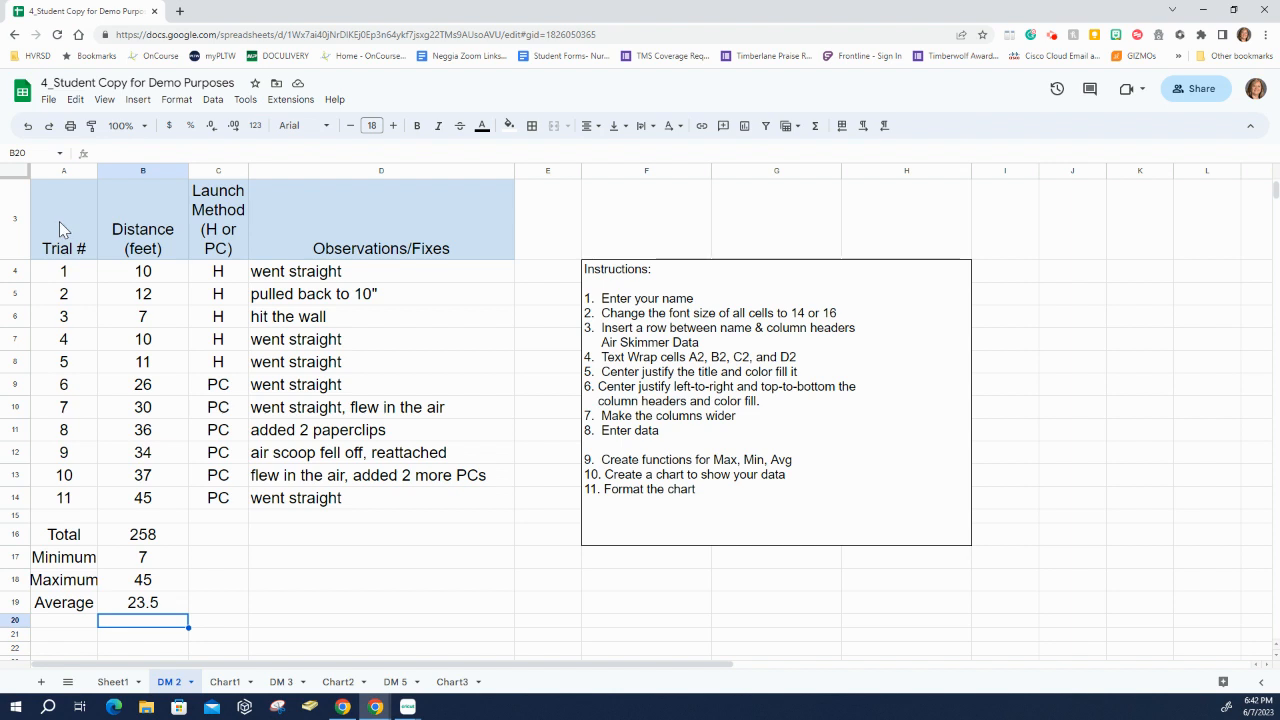
Insert a chart from the trial numbers and distances in A3:B14, including the column headers
left_click_drag(59, 221, 126, 505)
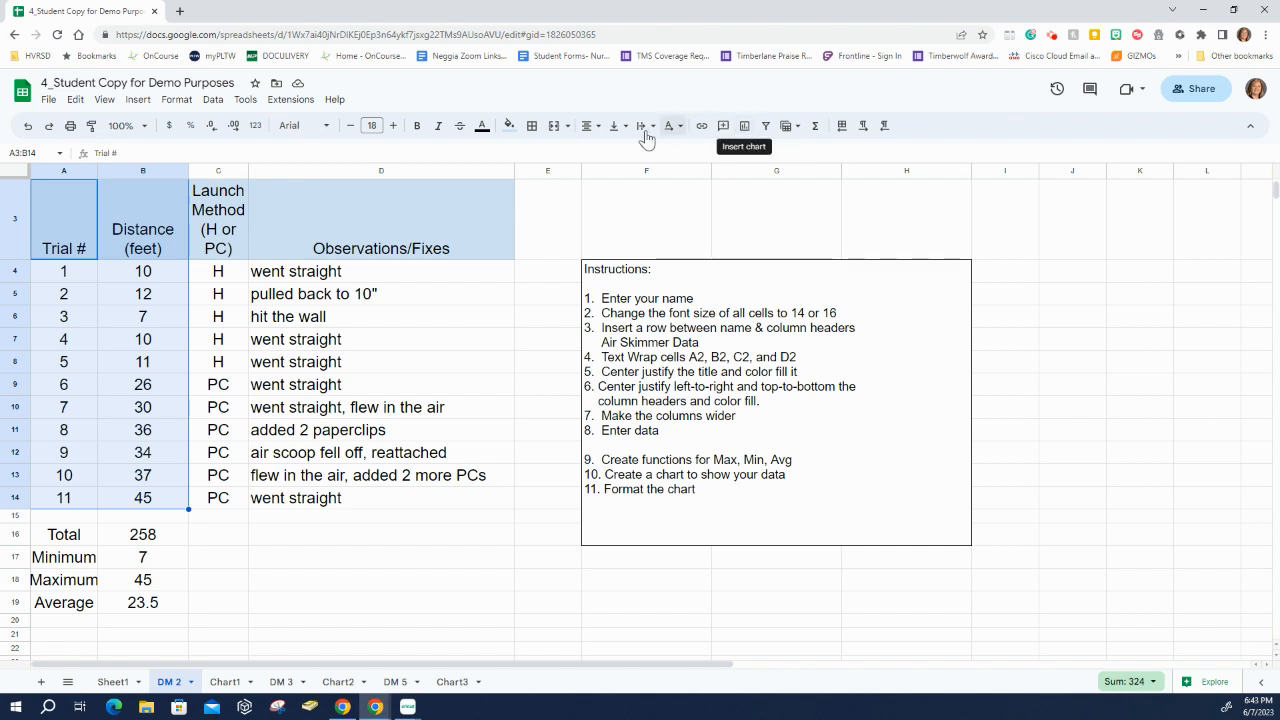
left_click(139, 102)
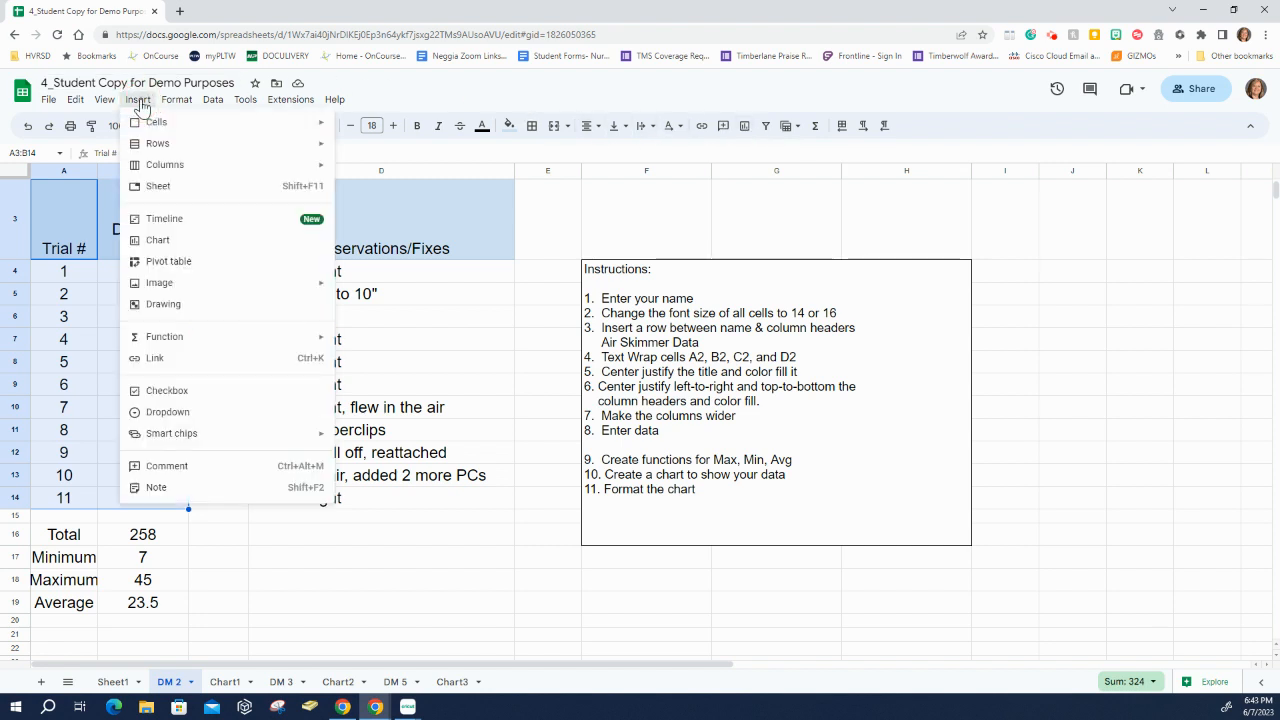
left_click(160, 242)
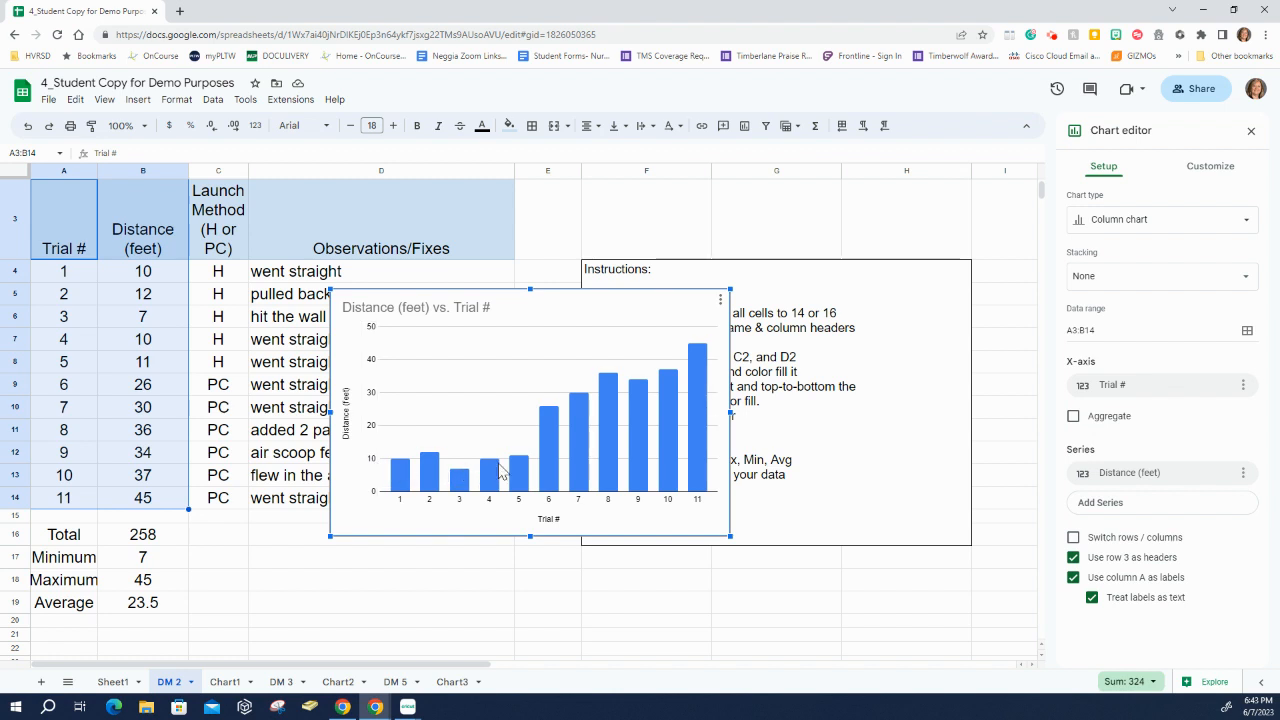
Change the chart's title to "Air Skimmer Launch Data" and deselect the chart
left_click(476, 312)
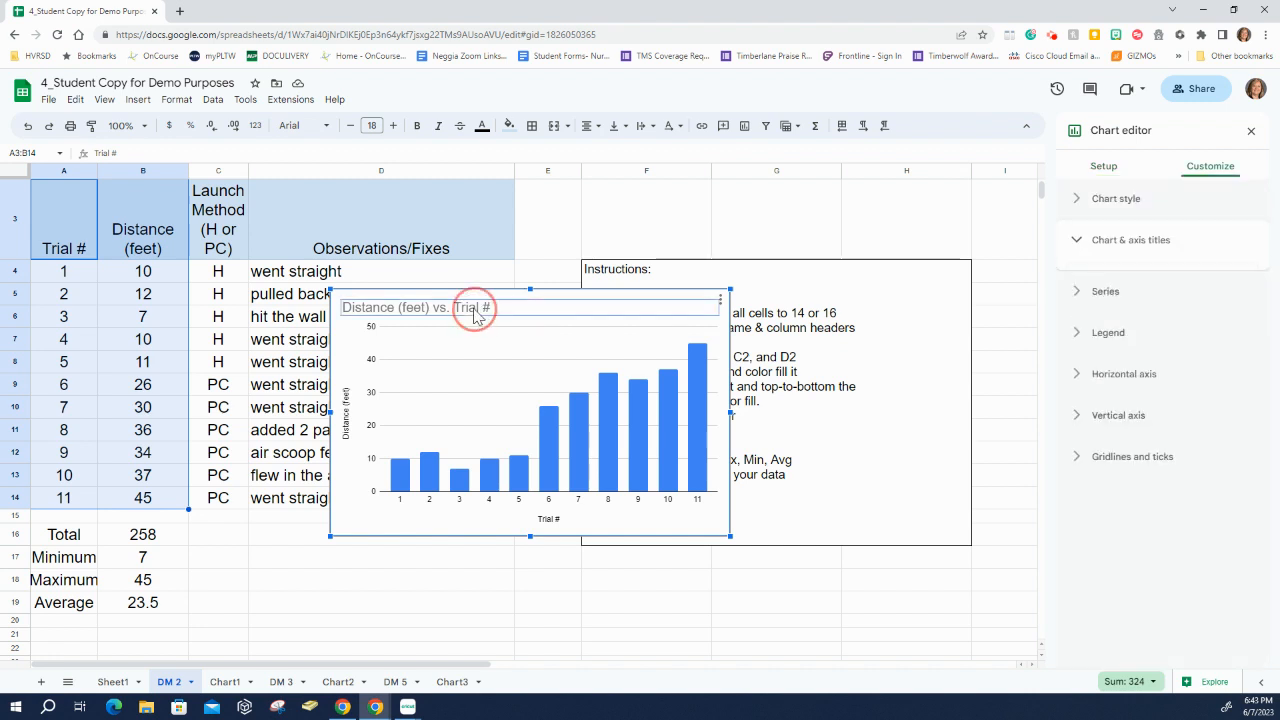
left_click(476, 309)
left_click(479, 313)
right_click(479, 314)
left_click(473, 316)
left_click(467, 322)
left_click(467, 307)
left_click(467, 305)
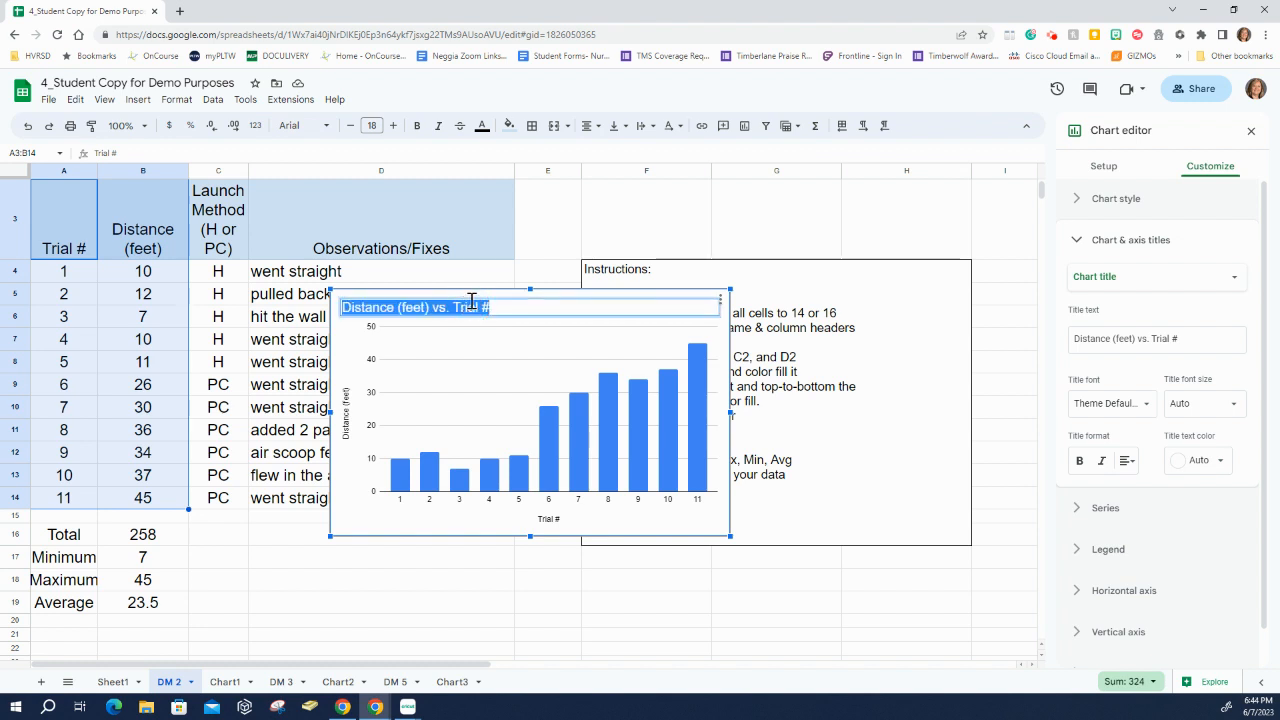
type("Air Skimmer Launch Data")
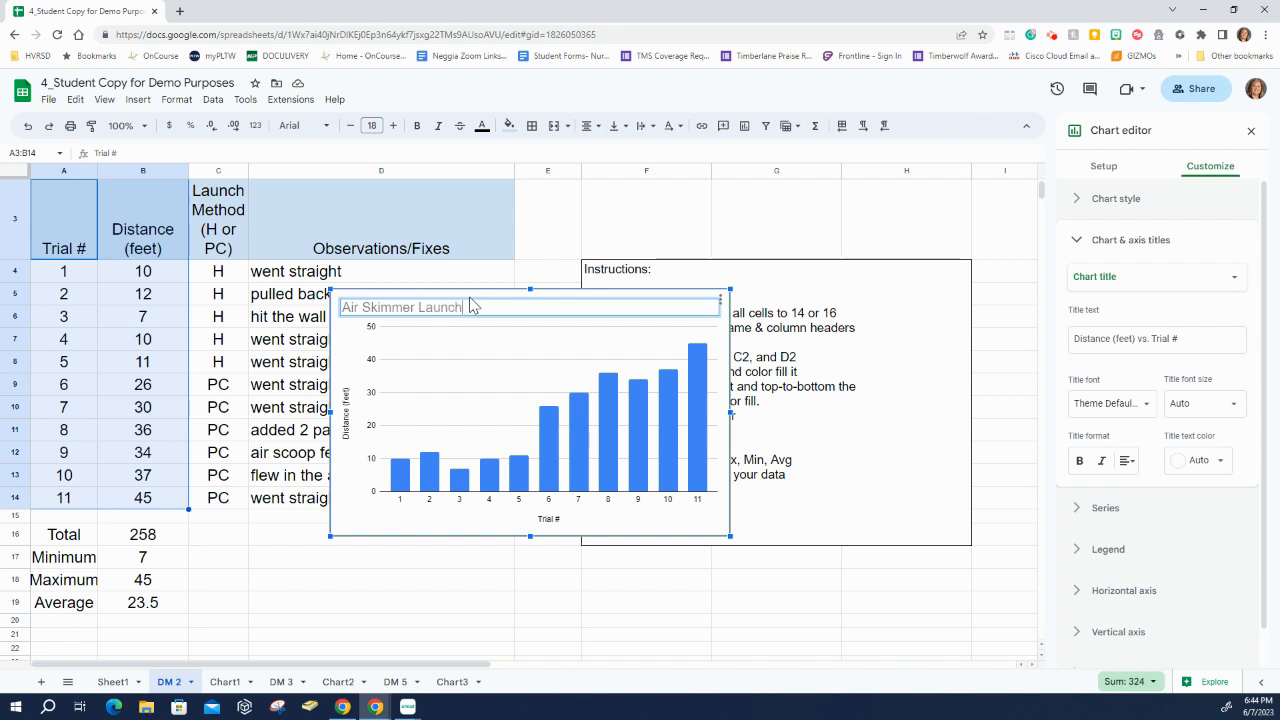
left_click(512, 371)
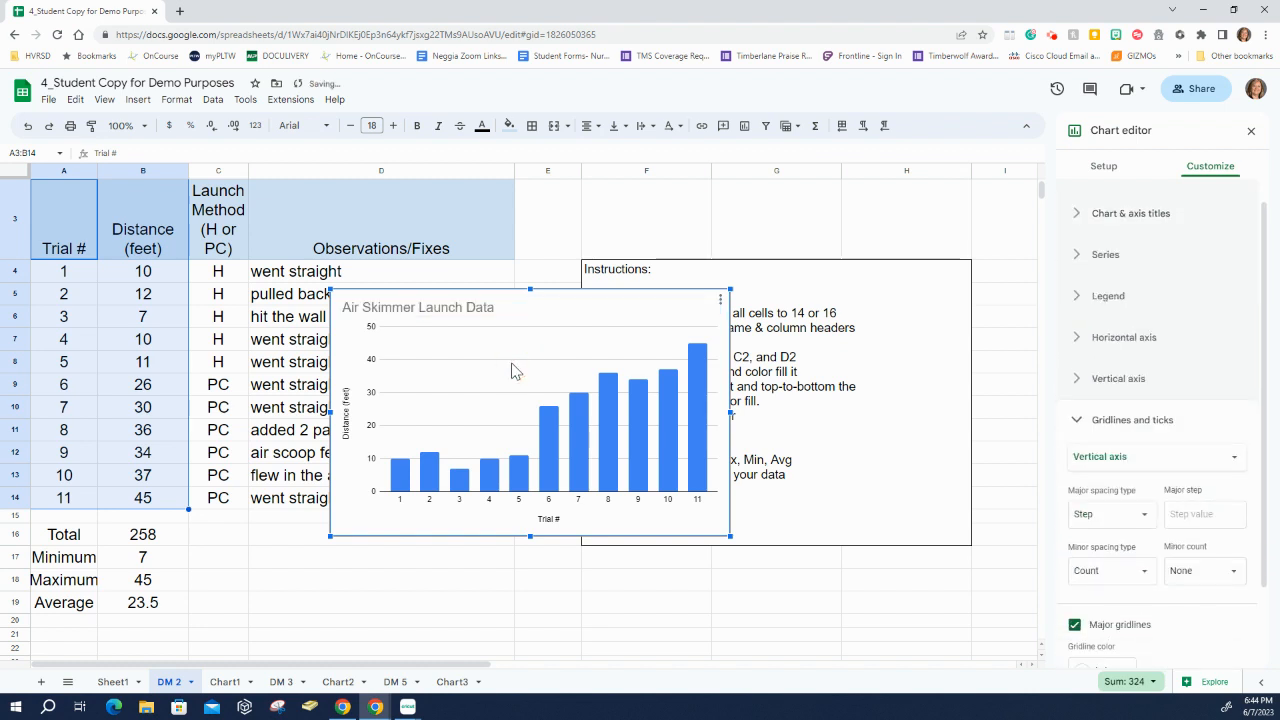
left_click(807, 233)
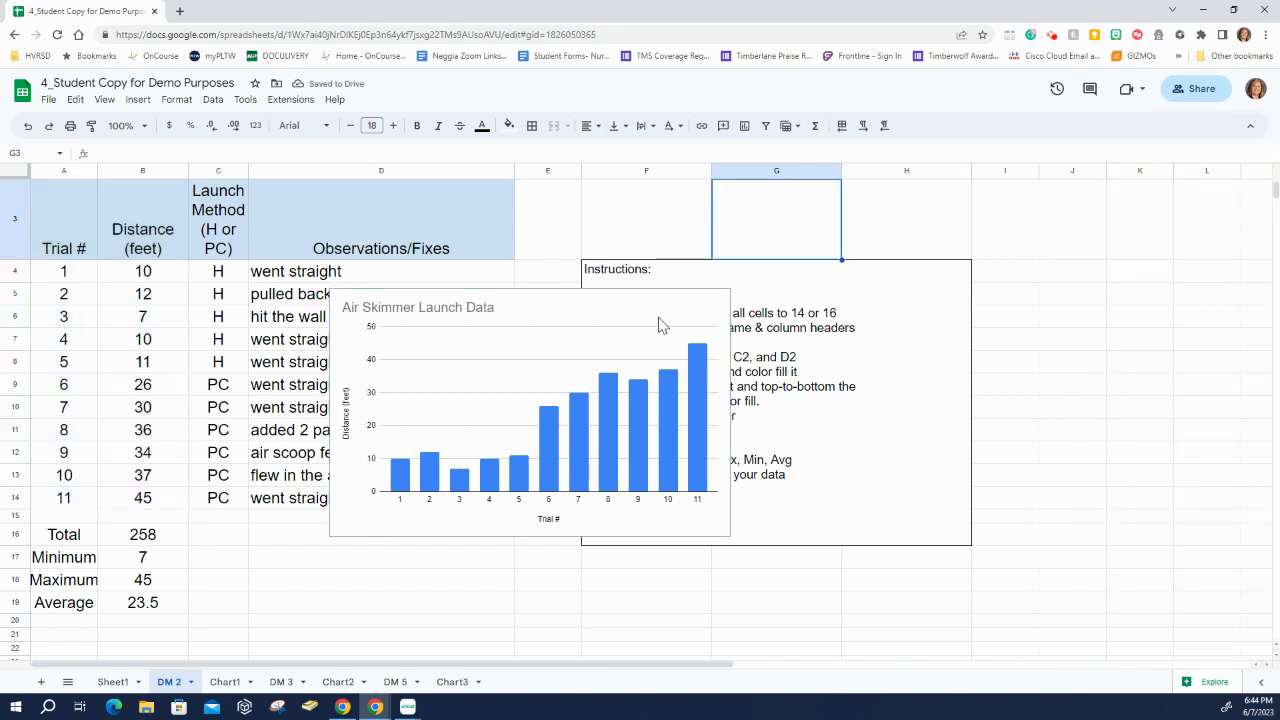
Reopen the launch data chart for editing and choose the standard Column chart type
double_click(591, 342)
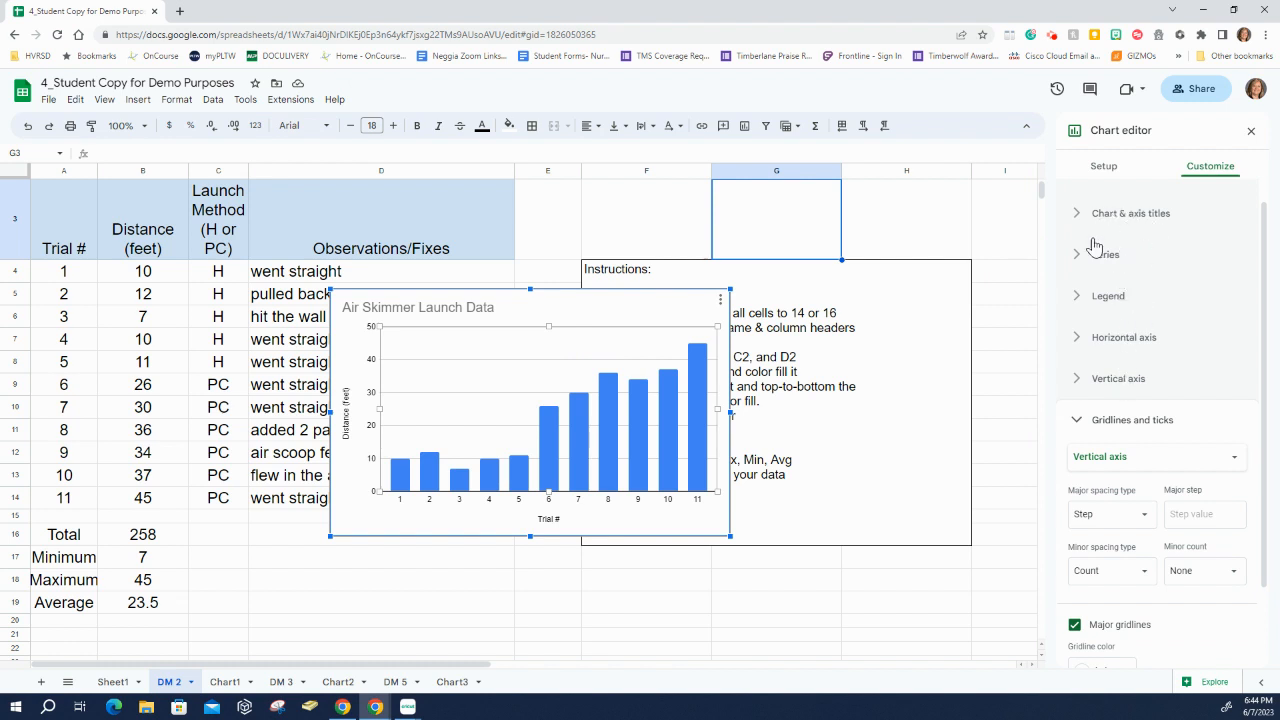
left_click(1103, 167)
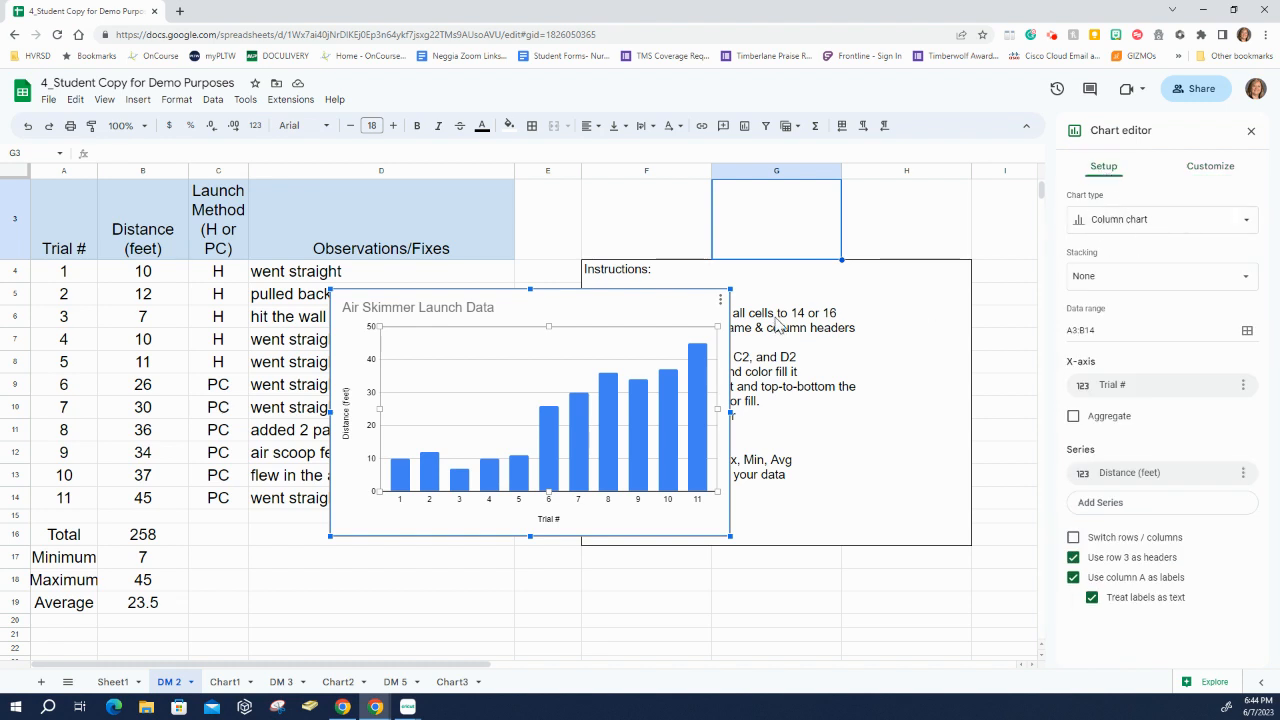
left_click(1101, 228)
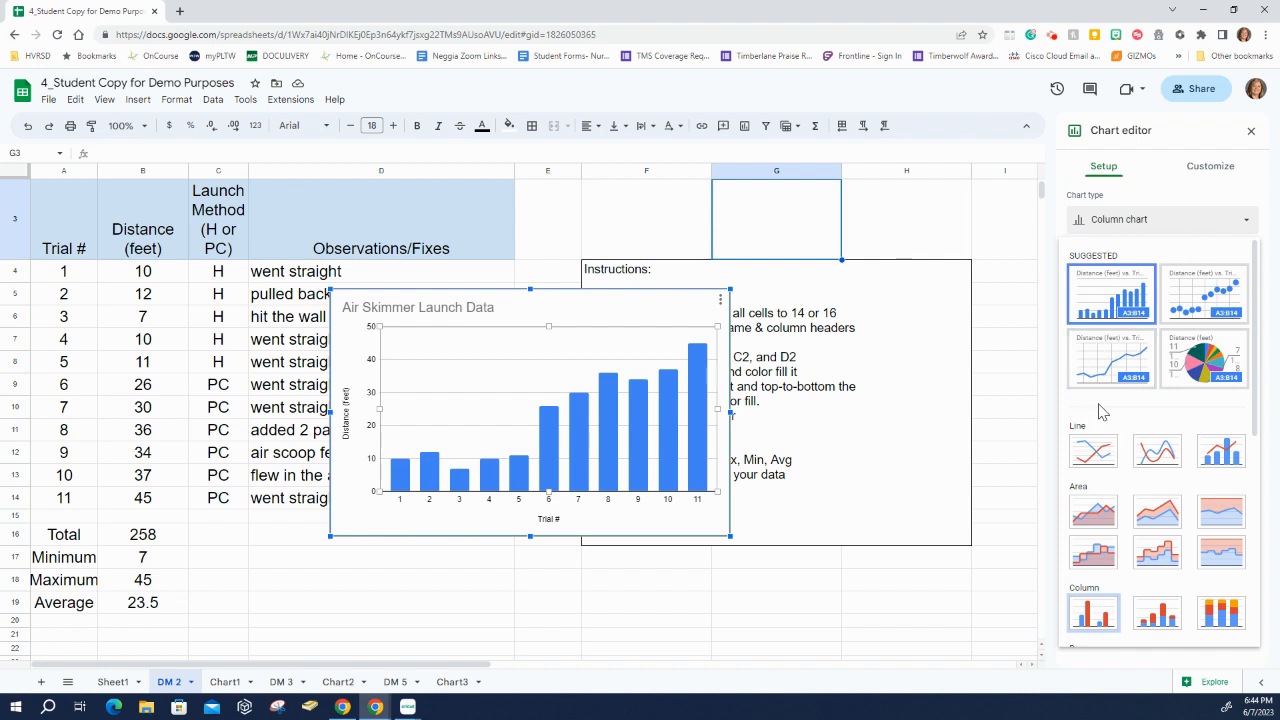
scroll(1100, 420, "down", 2)
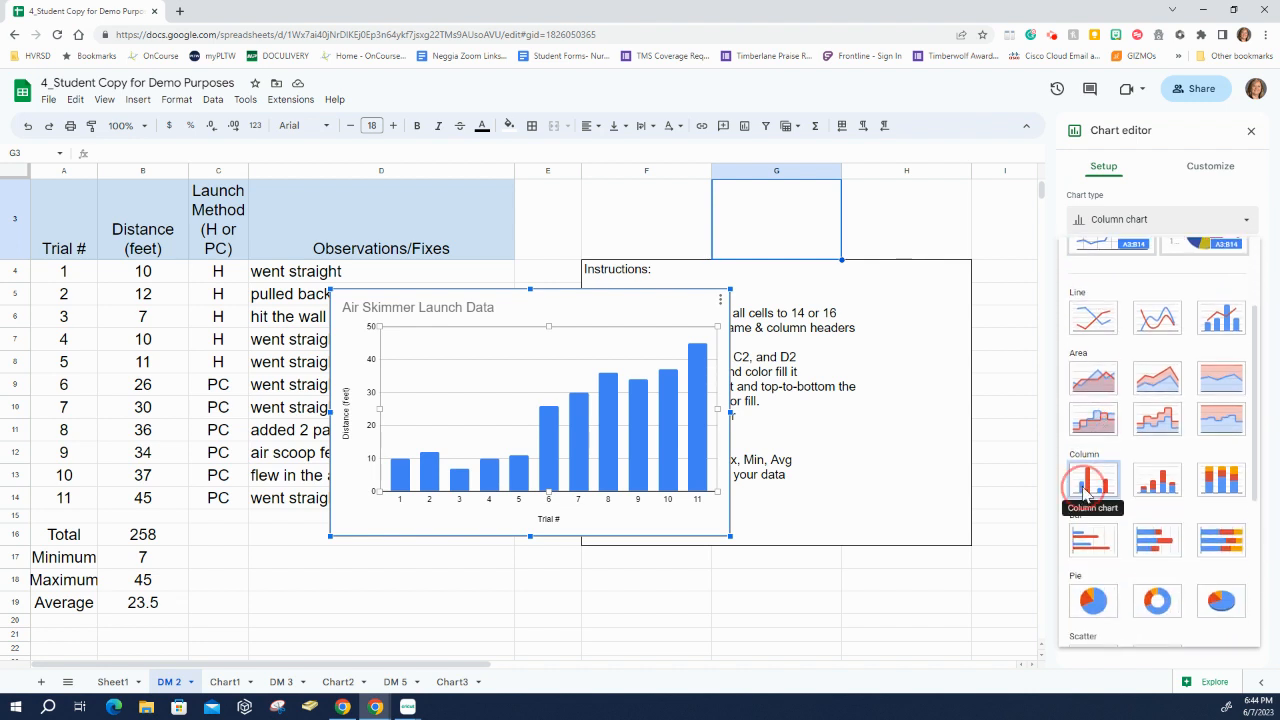
left_click(1083, 488)
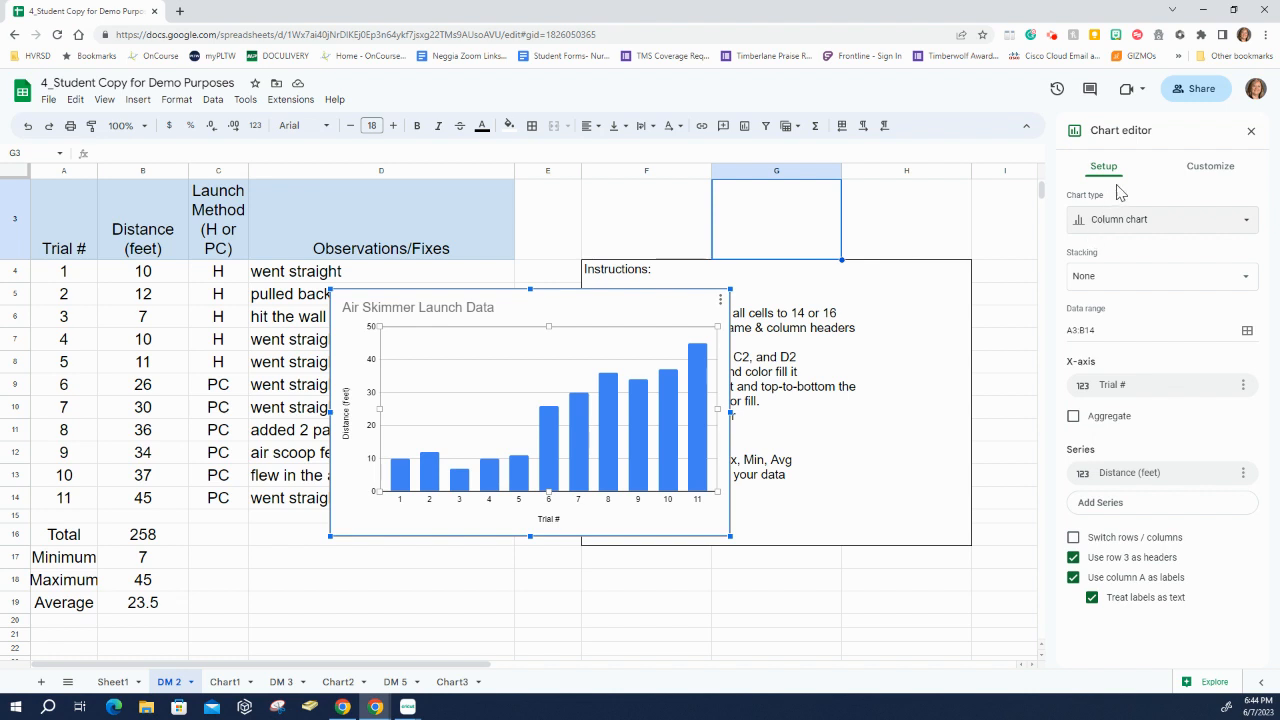
Set the chart's background color to light green in the chart style settings
left_click(1202, 170)
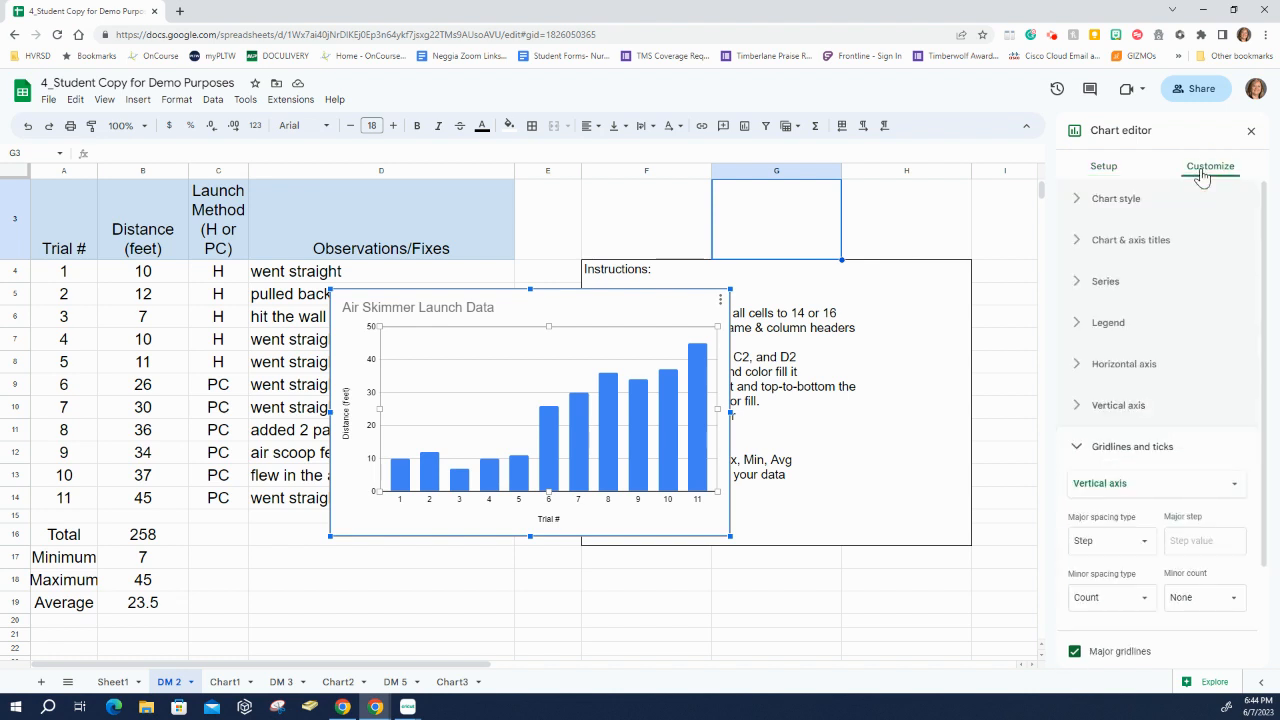
left_click(1076, 200)
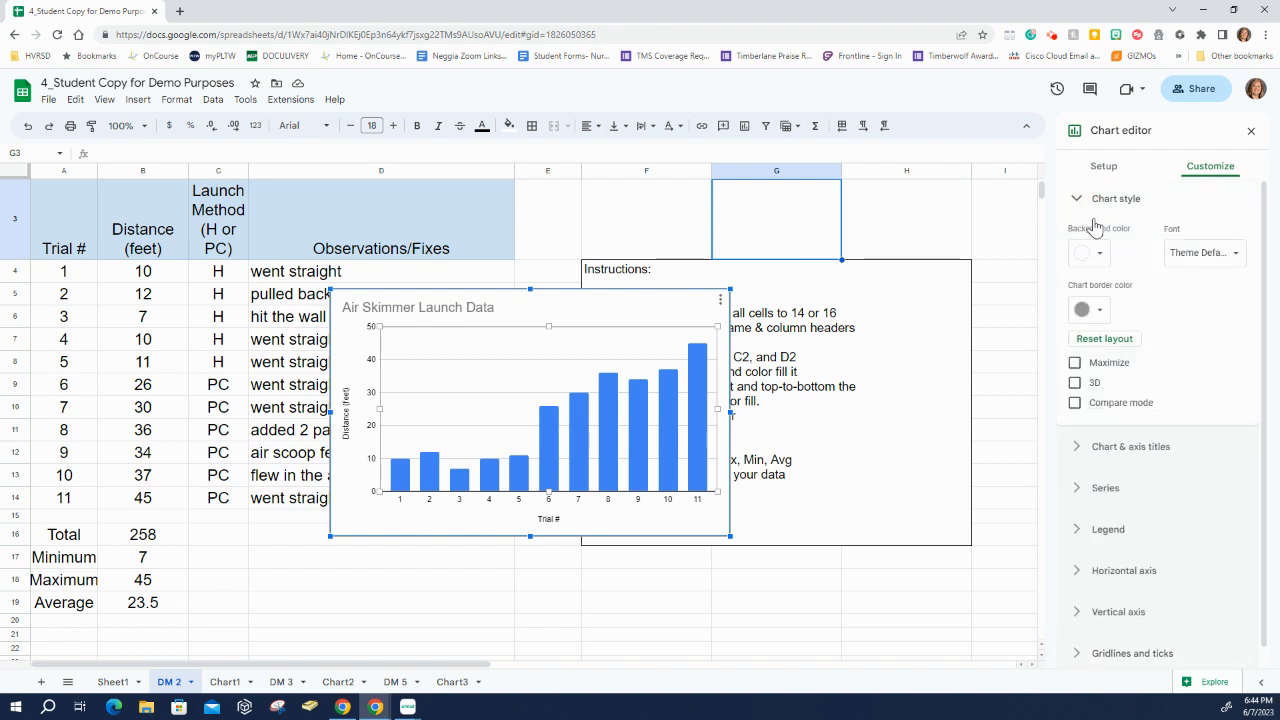
left_click(1100, 254)
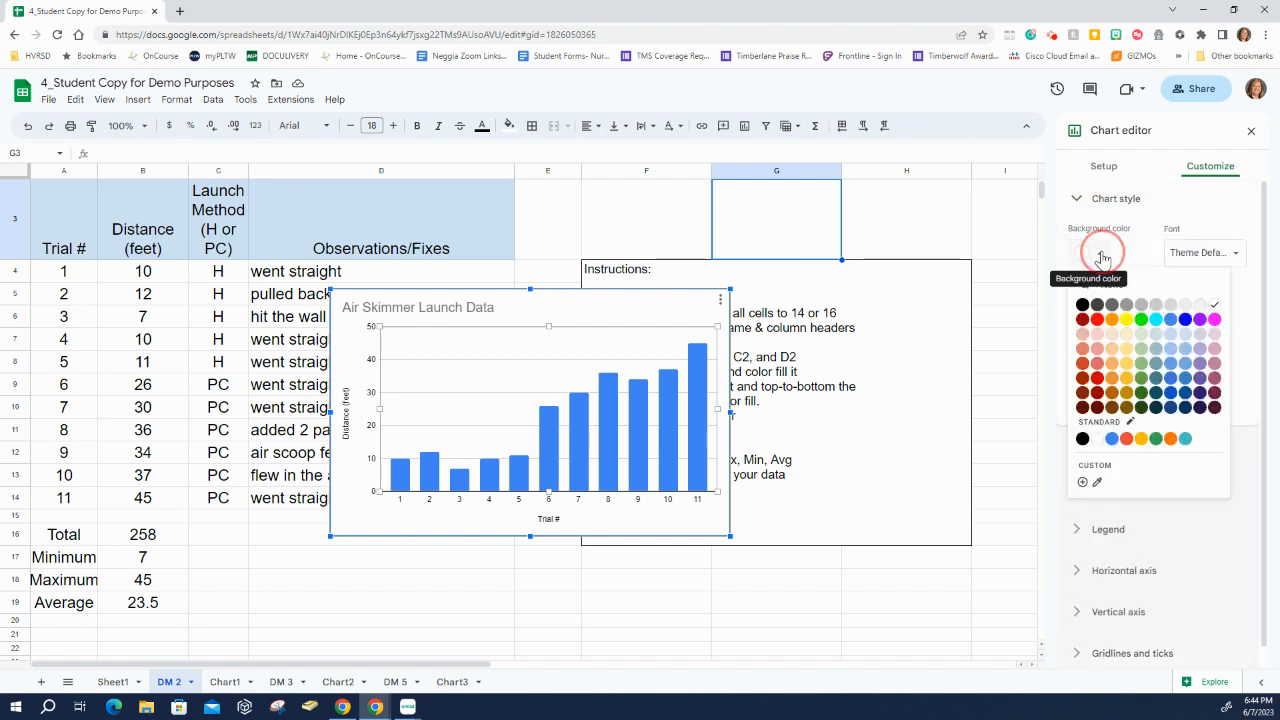
left_click(1141, 333)
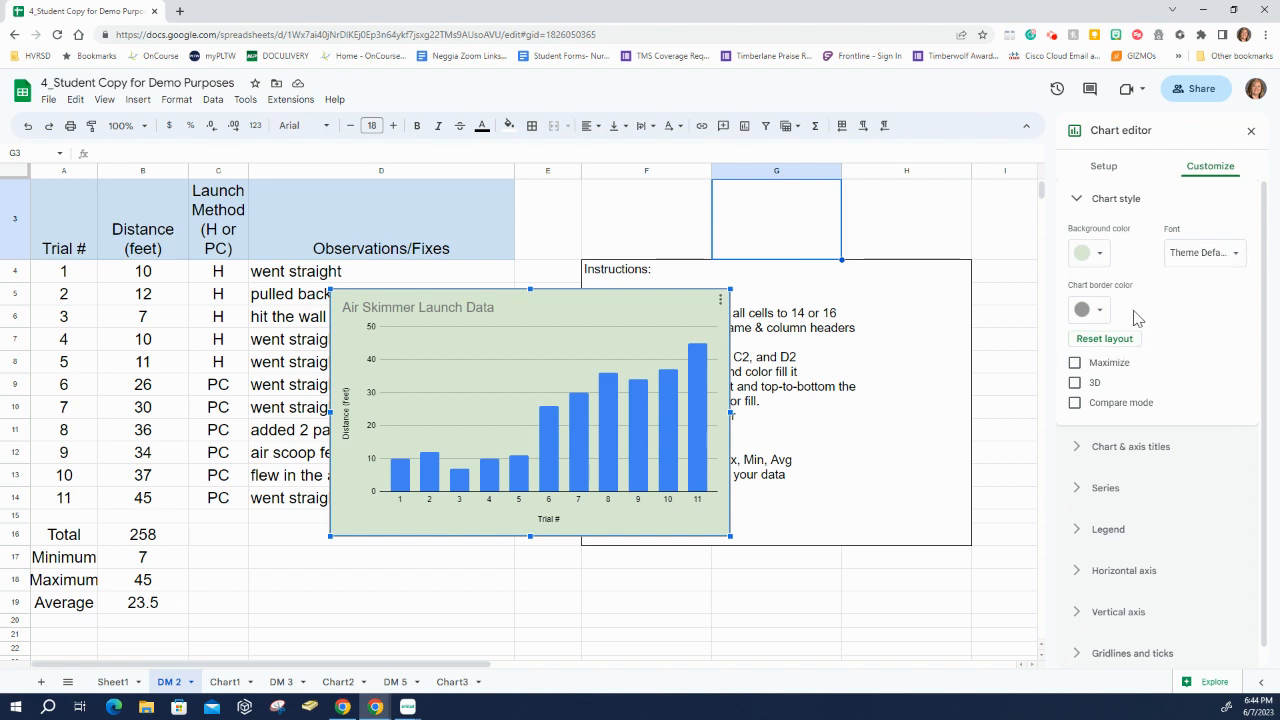
Give the chart a blue border and turn on 3D for its columns
left_click(1100, 312)
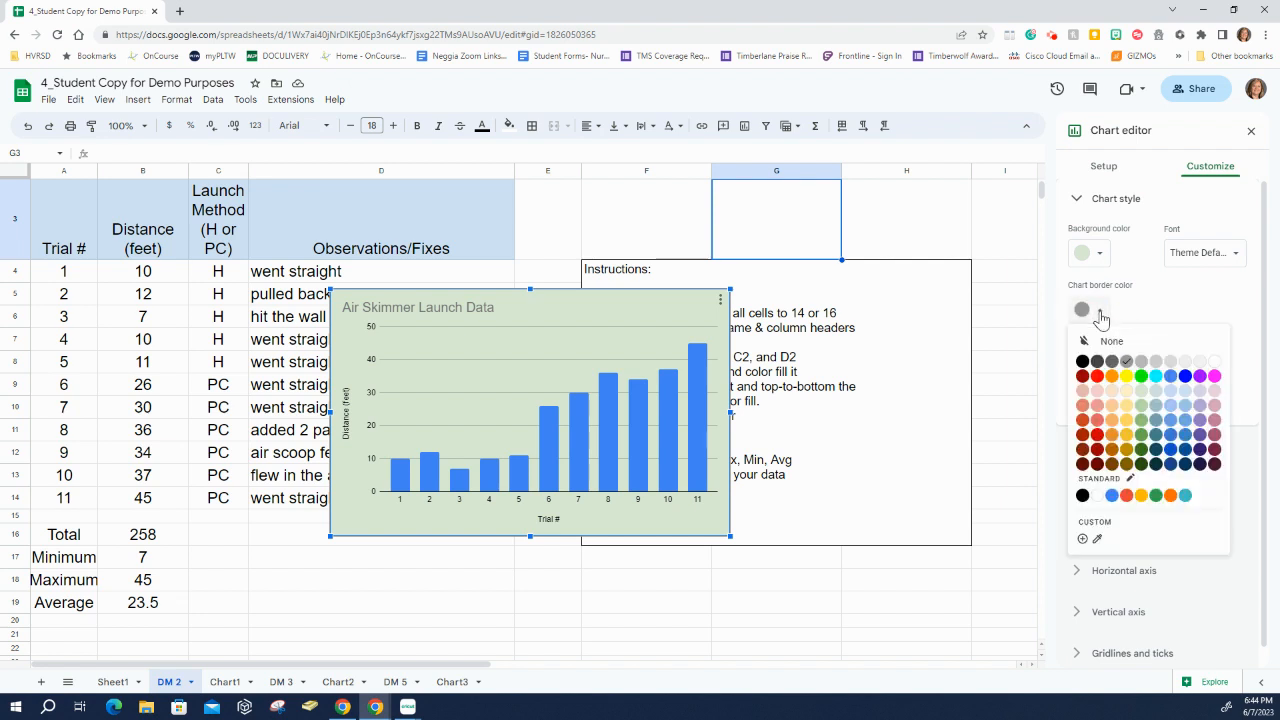
left_click(1185, 377)
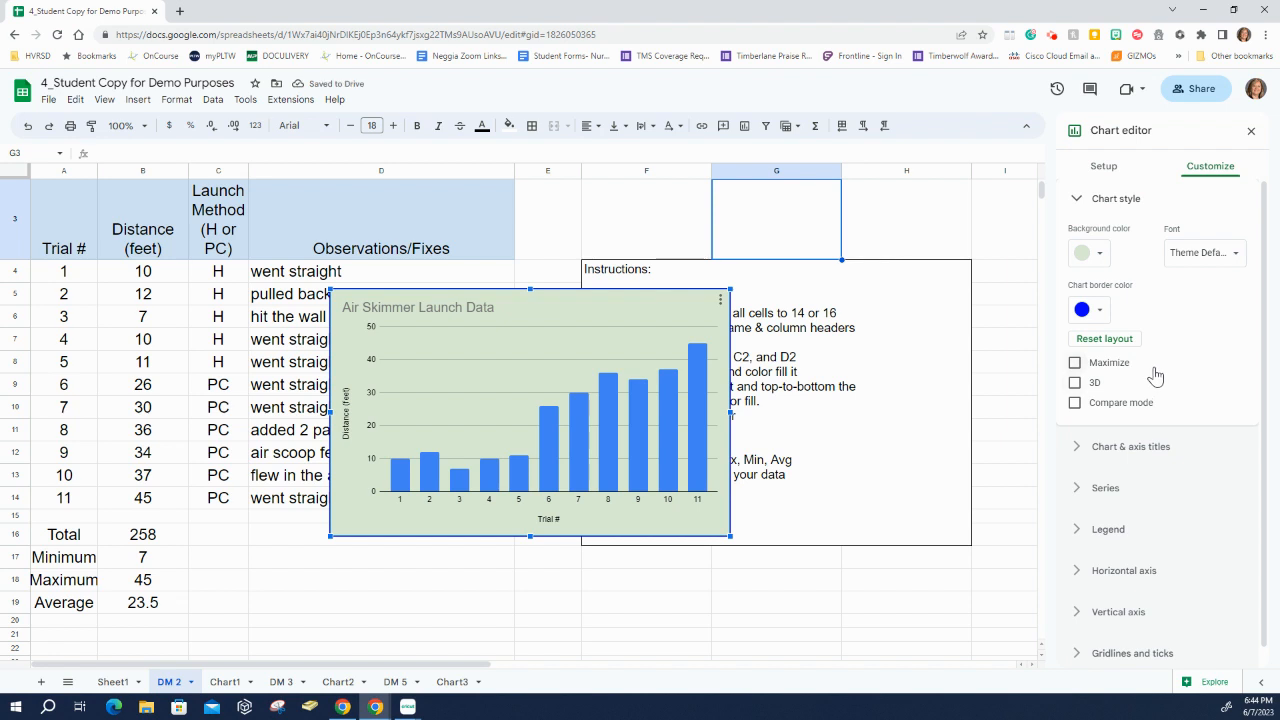
left_click(1074, 390)
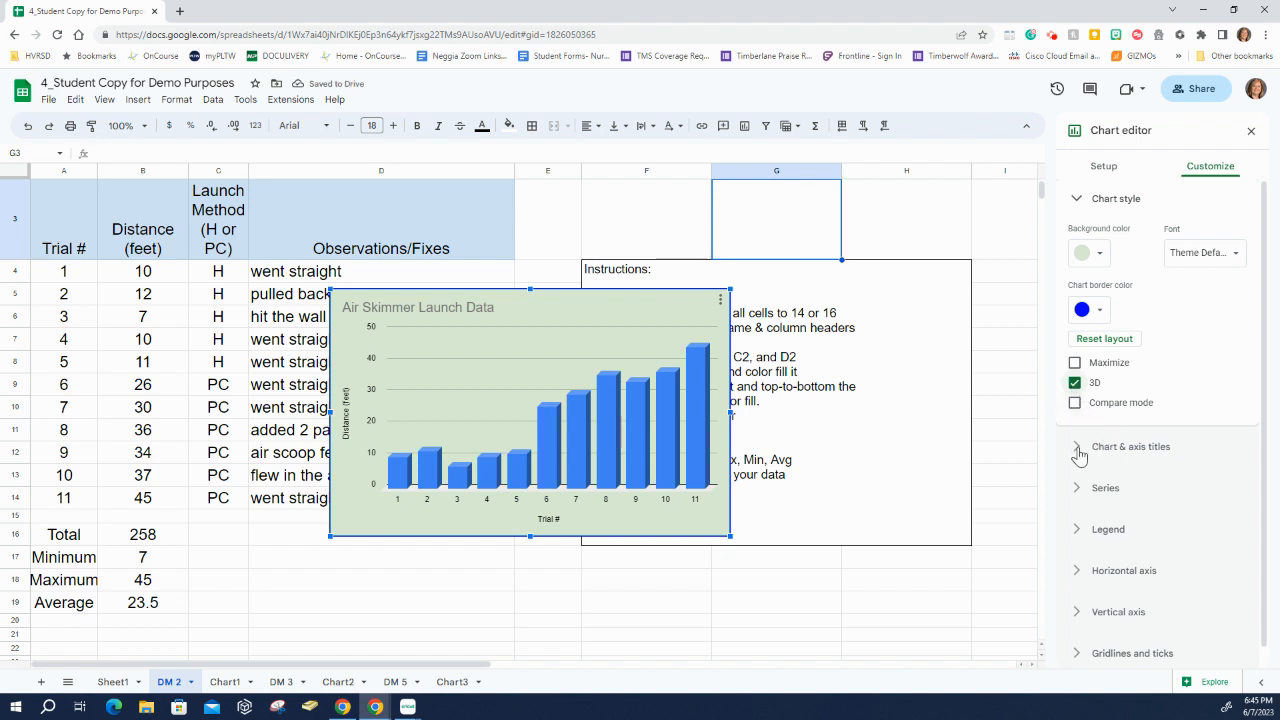
left_click(1074, 198)
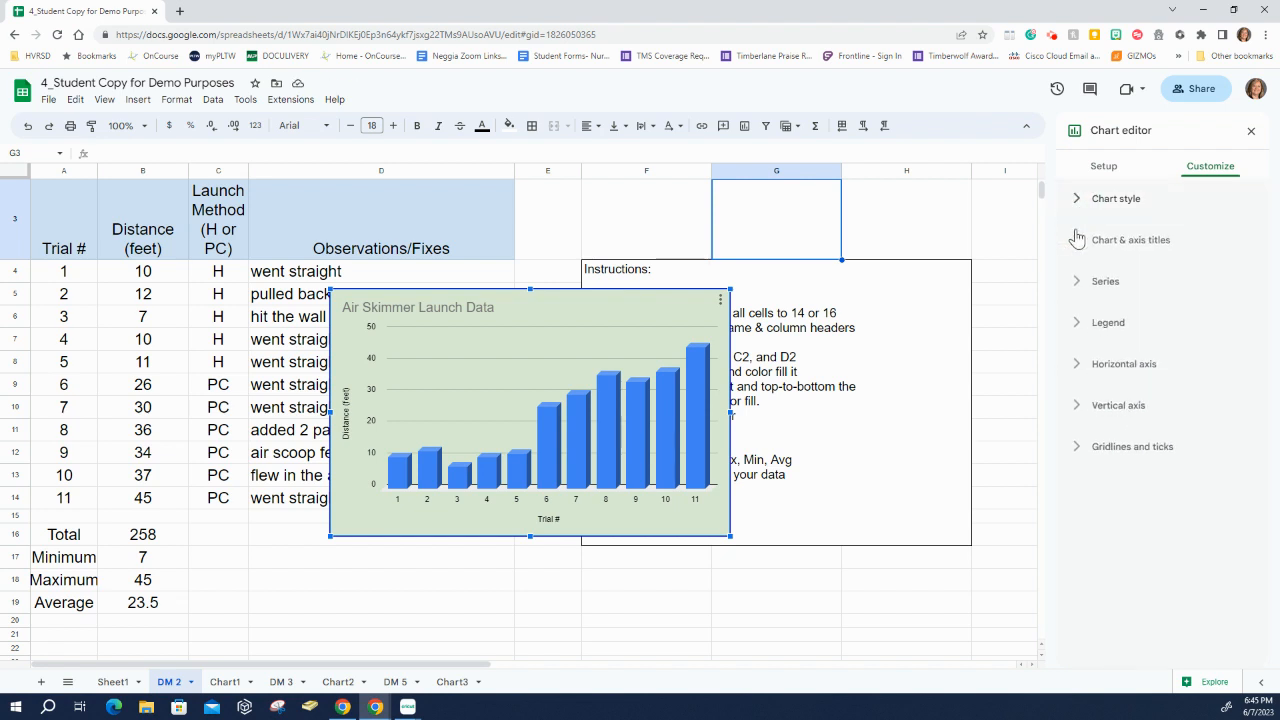
Format the chart title in the Wide font, bold, with purple text
left_click(1078, 242)
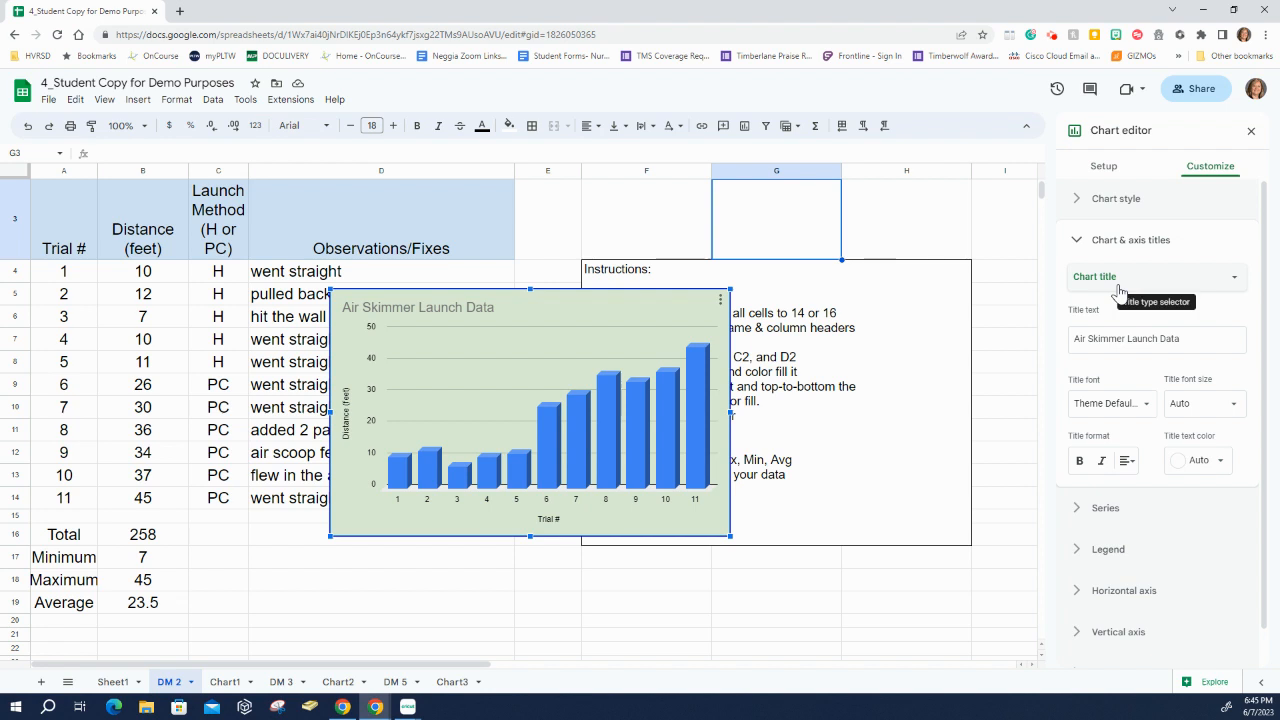
left_click(1146, 414)
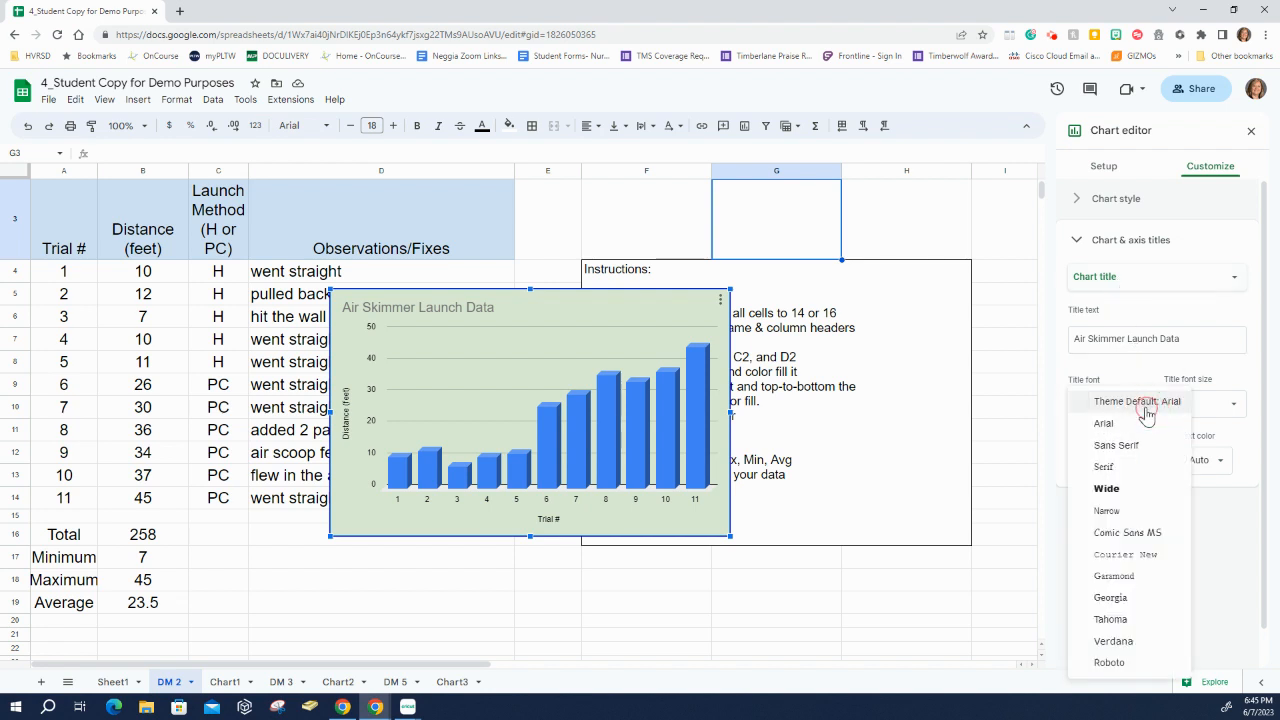
left_click(1127, 492)
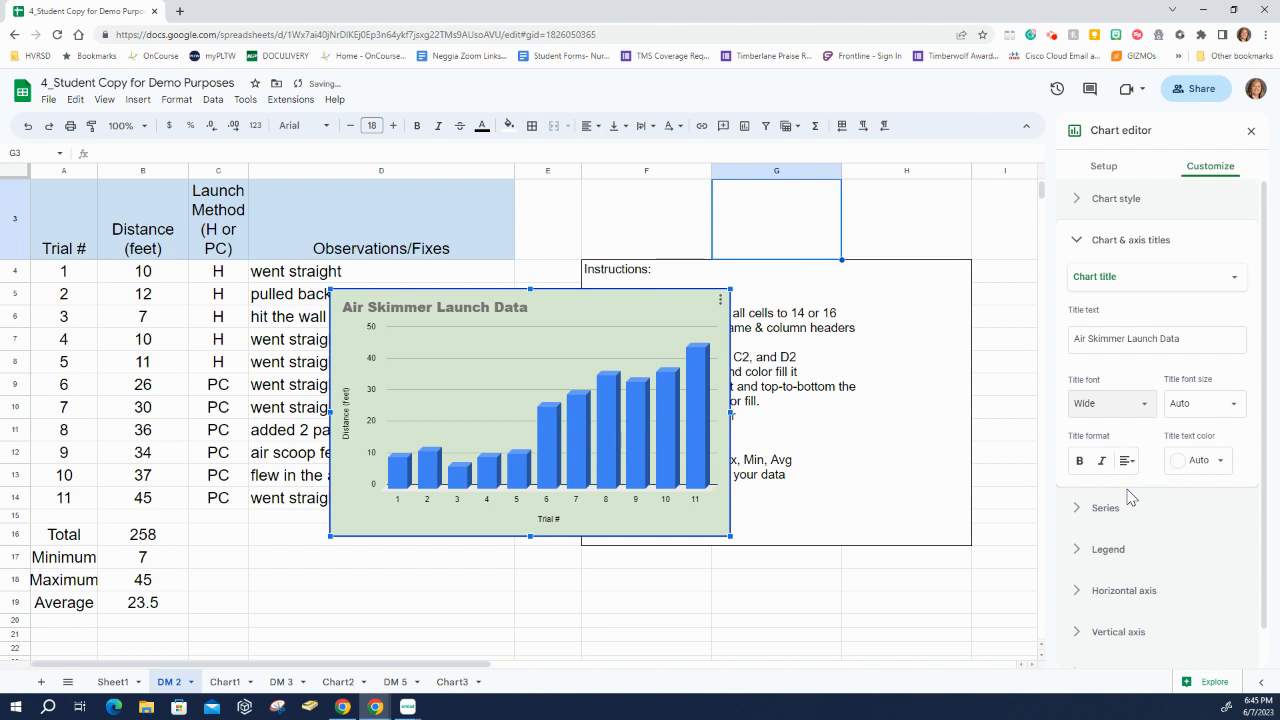
left_click(1079, 460)
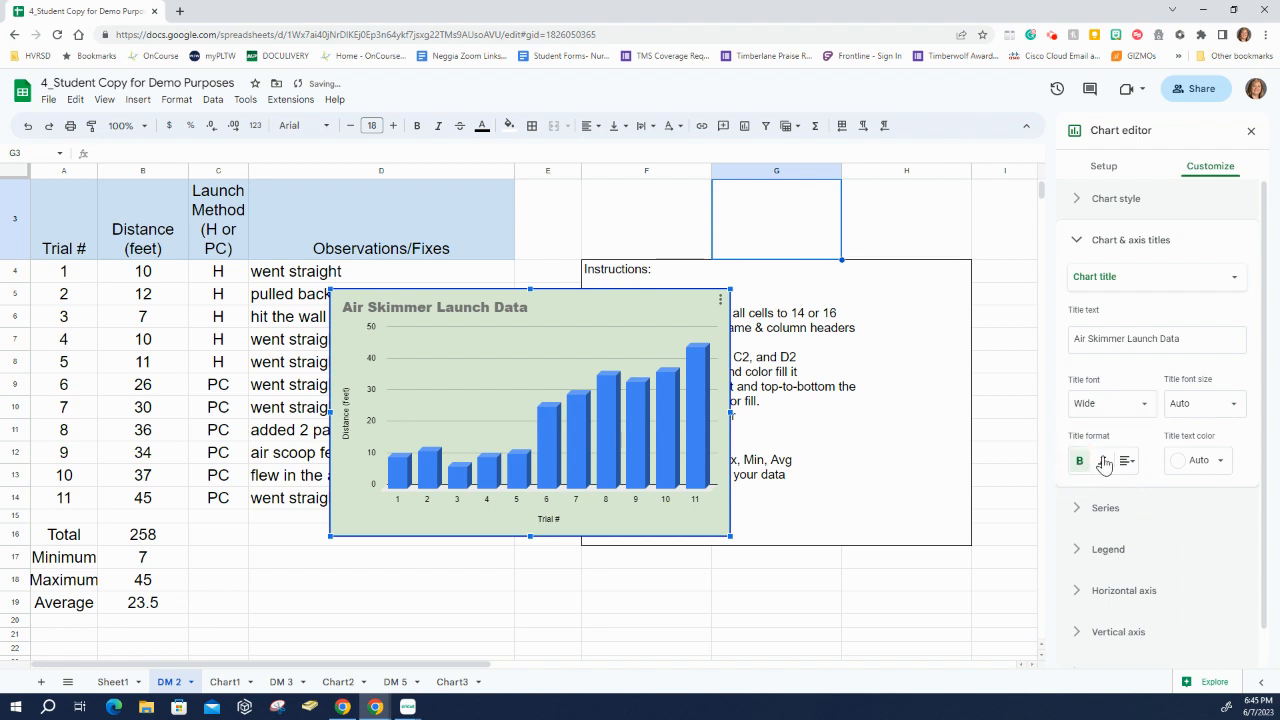
left_click(1220, 461)
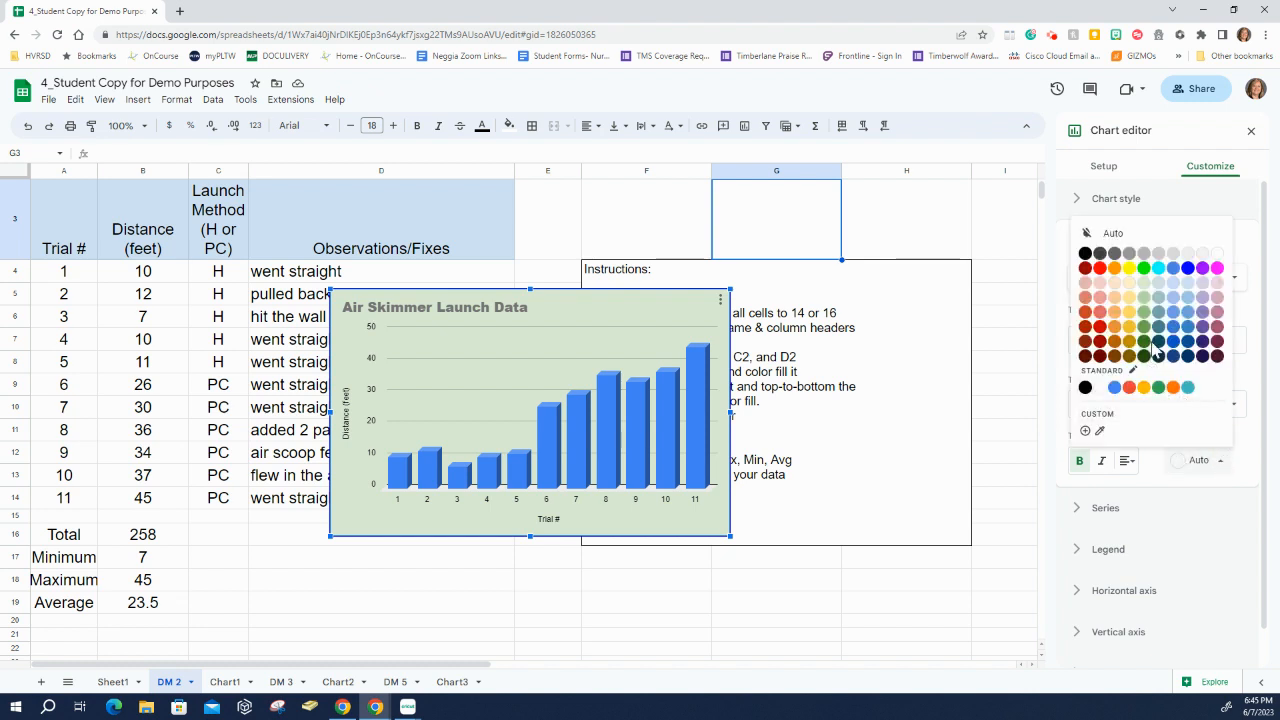
left_click(1204, 269)
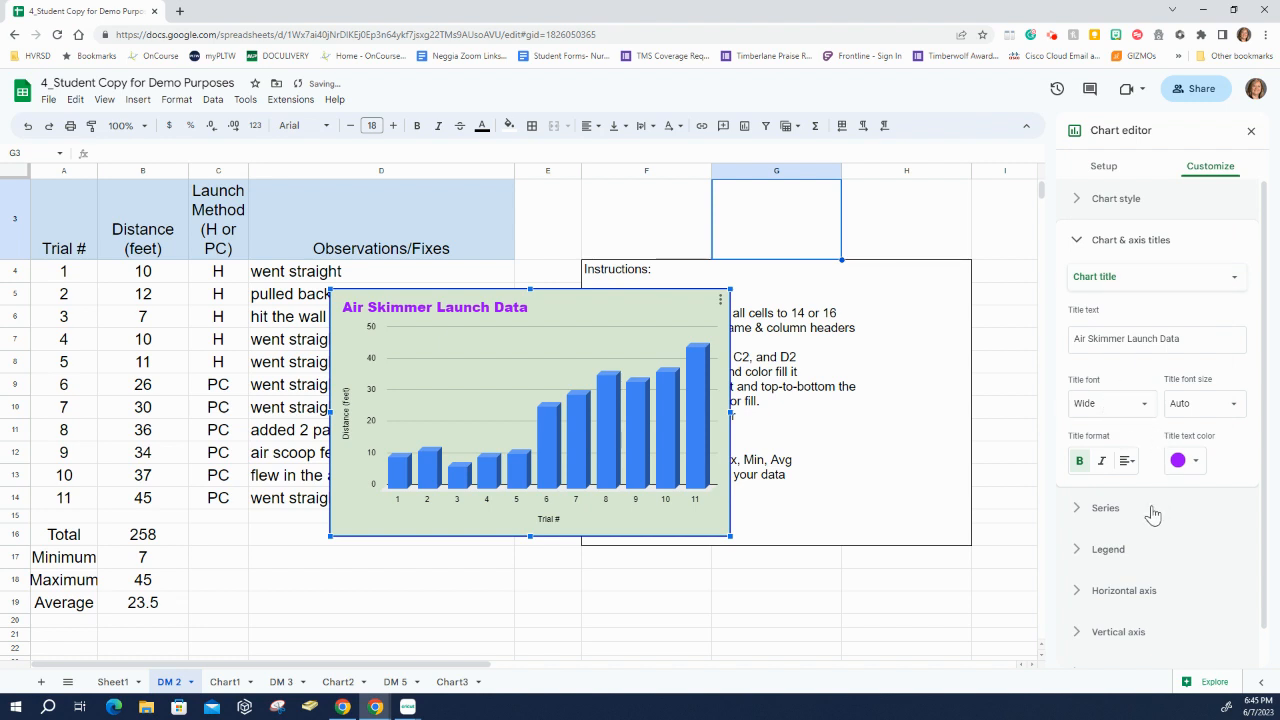
left_click(1078, 245)
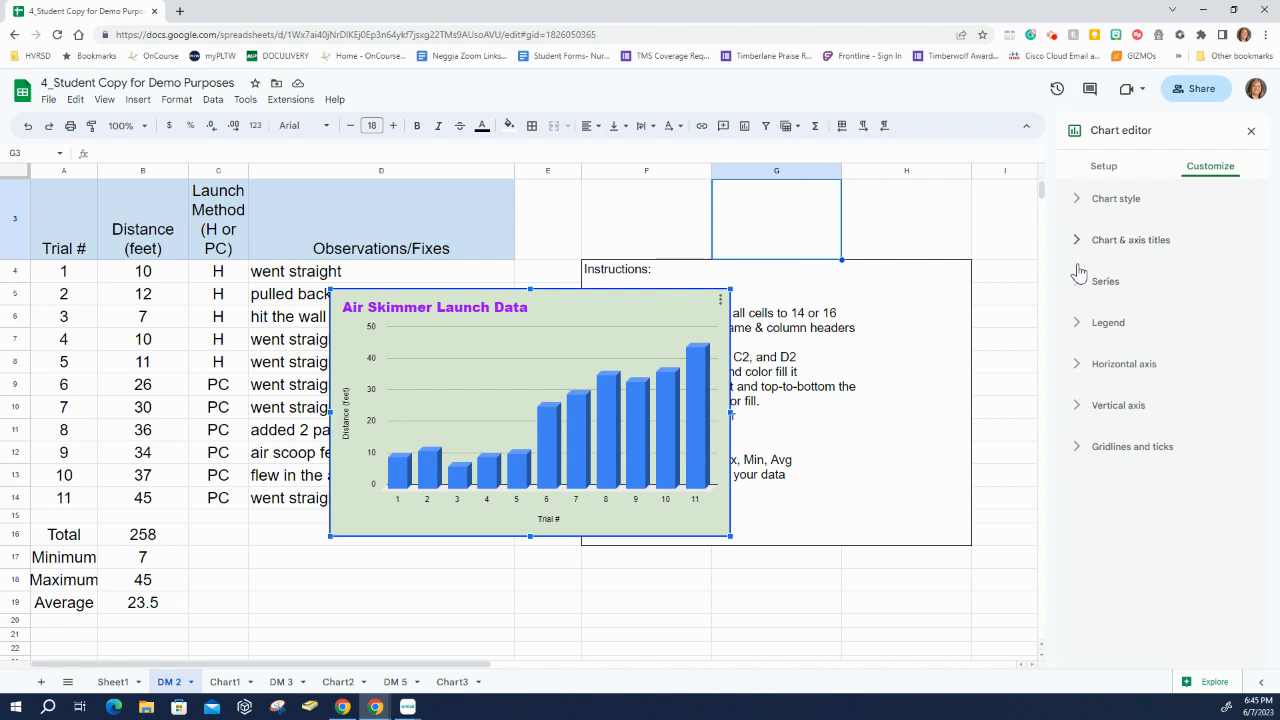
Turn on data labels for the Distance (feet) series so each column shows its value
left_click(1076, 286)
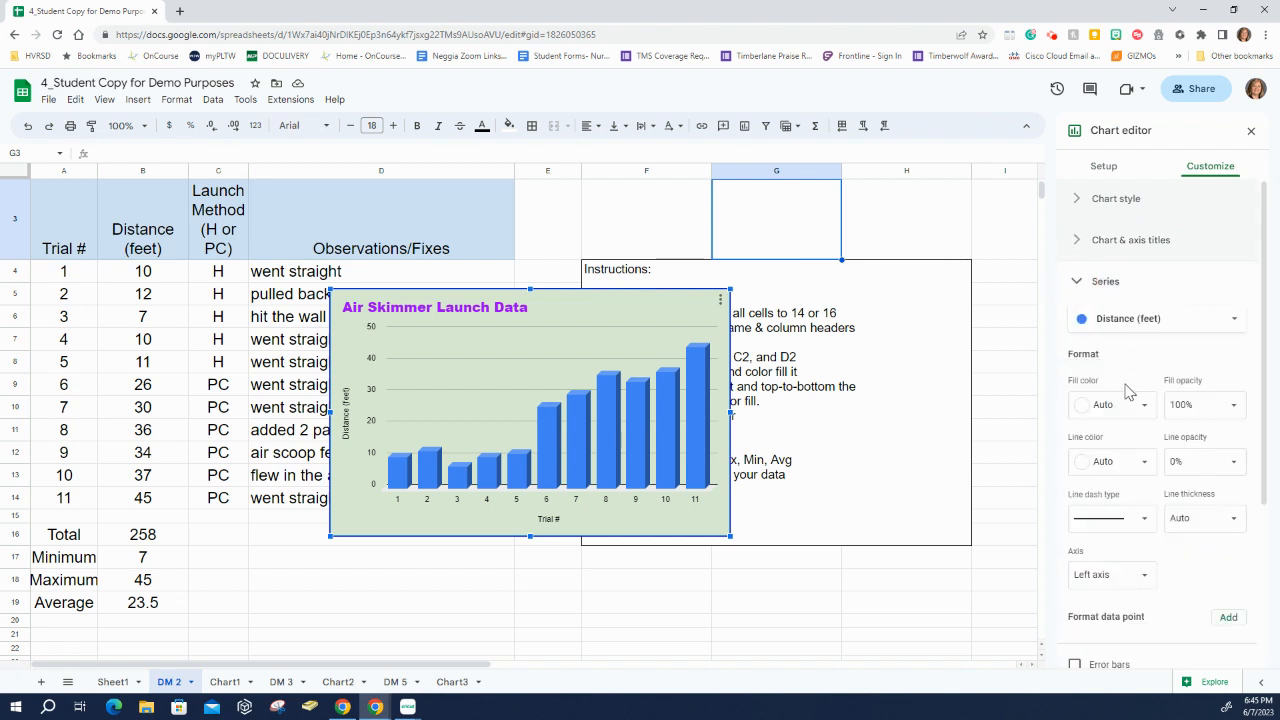
scroll(1128, 450, "down", 1)
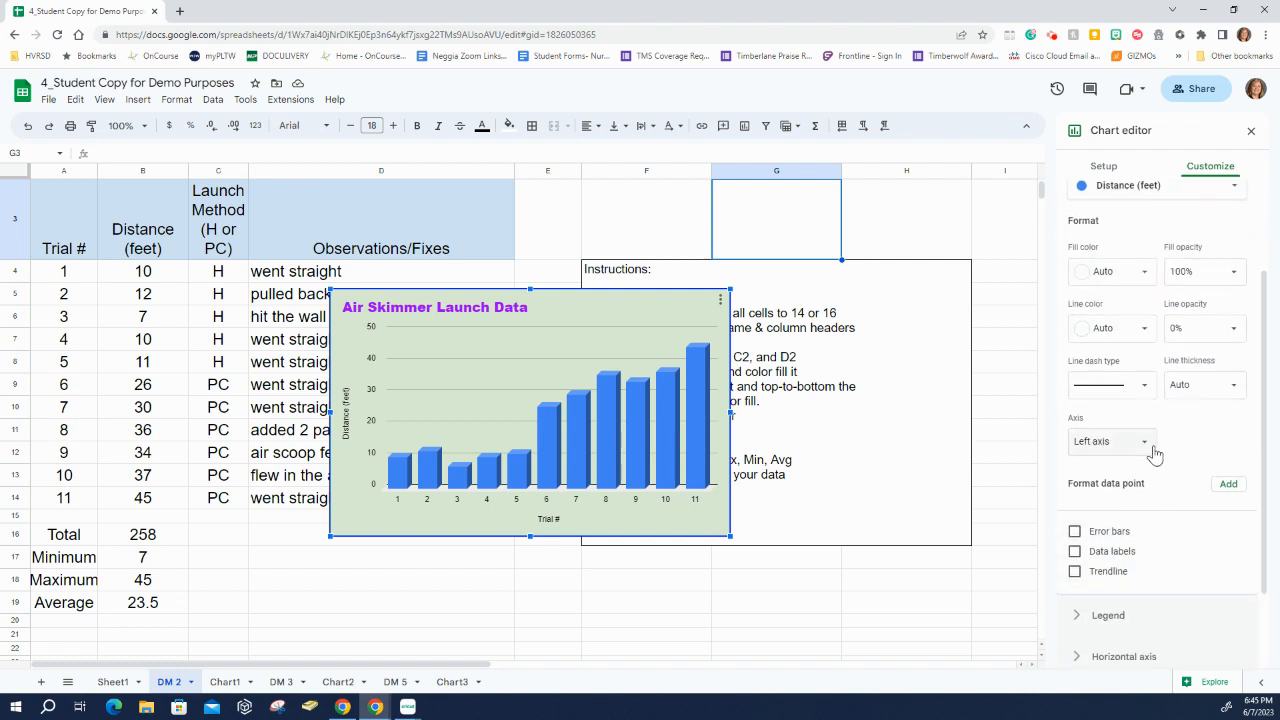
scroll(1150, 458, "down", 1)
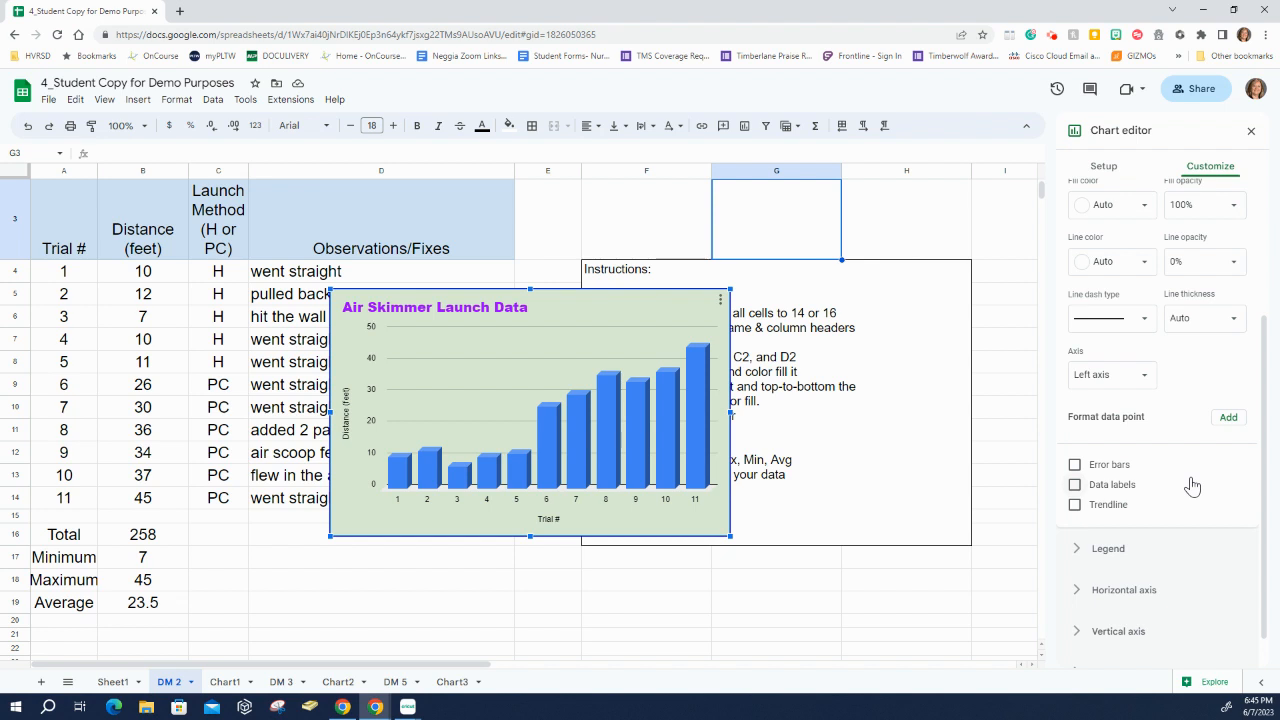
left_click(1075, 486)
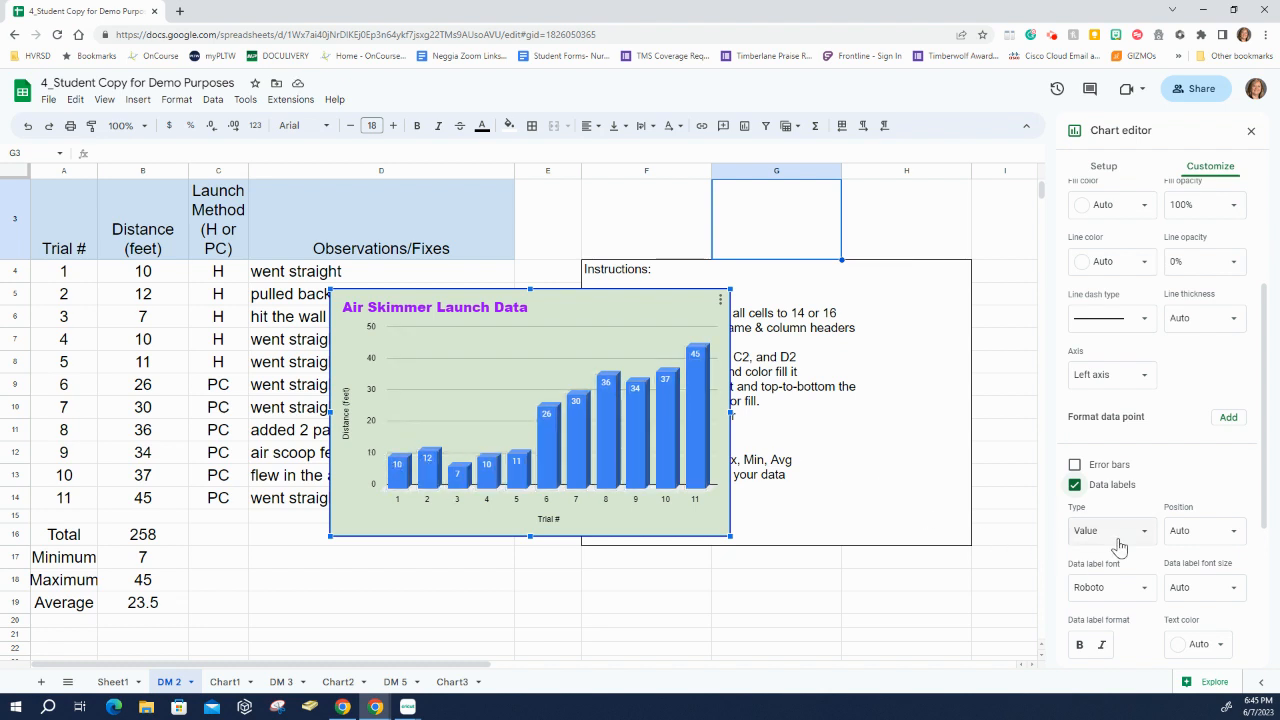
scroll(1125, 545, "down", 3)
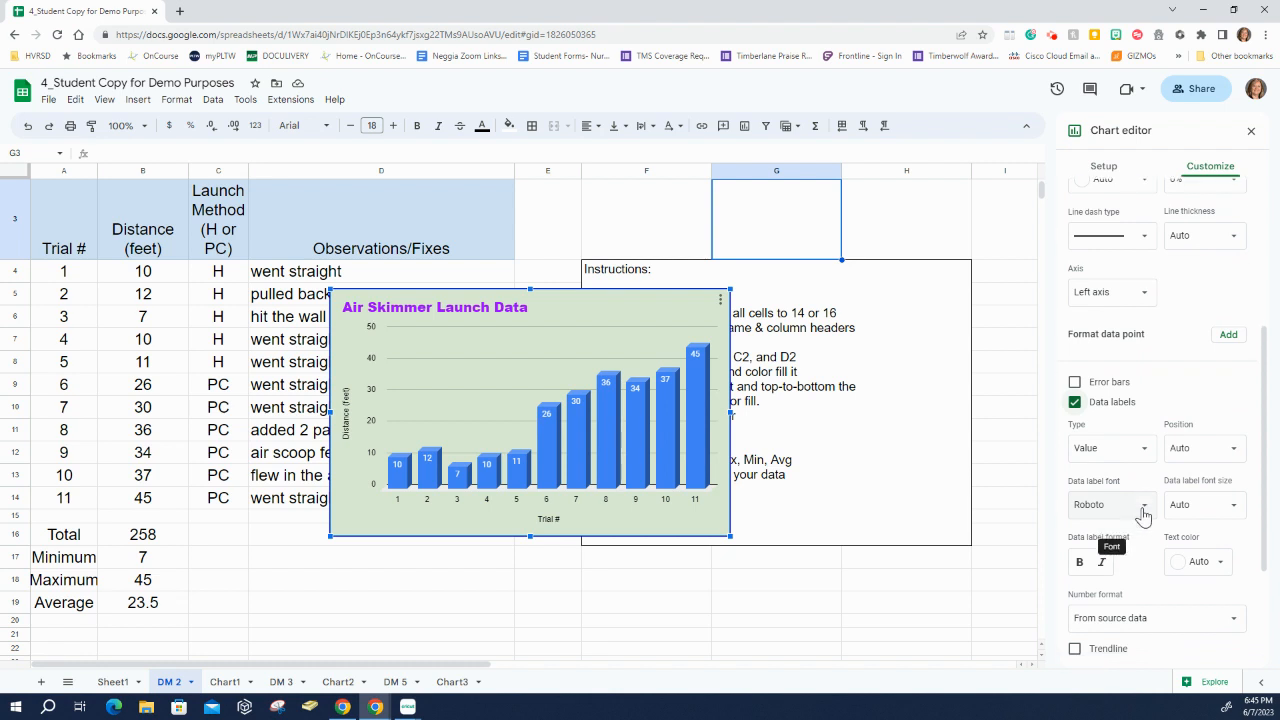
scroll(1148, 500, "down", 2)
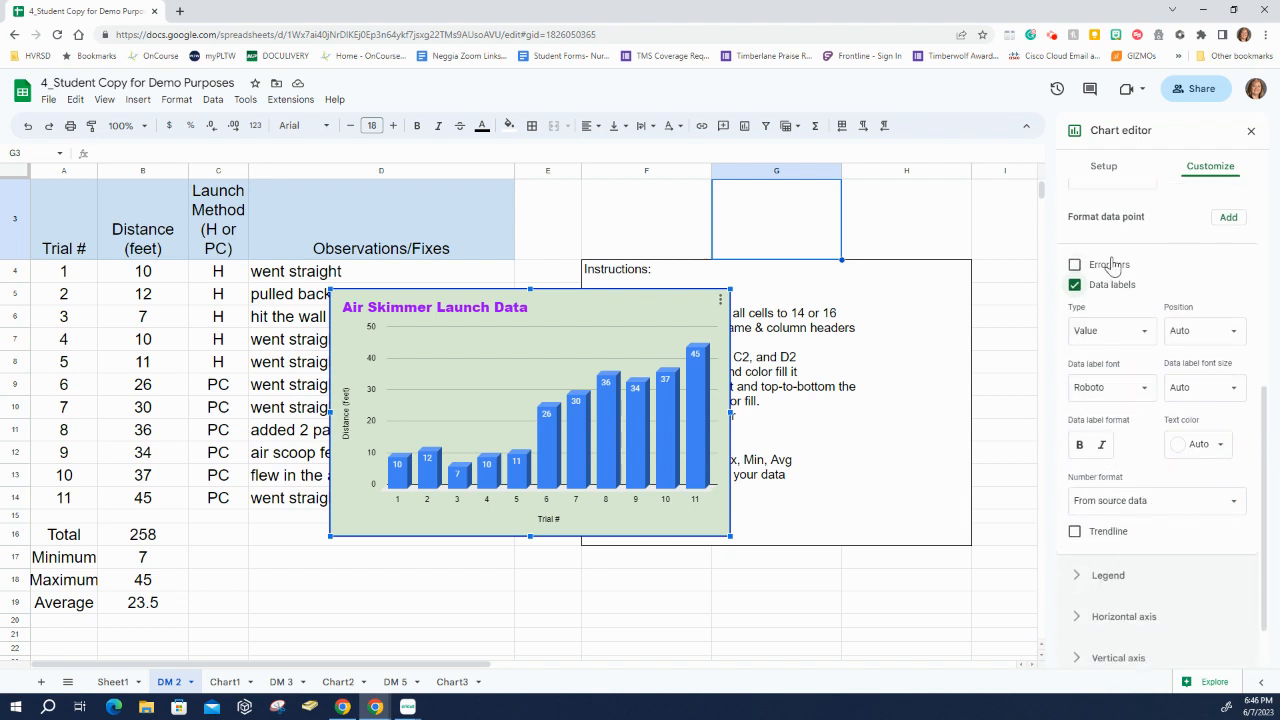
scroll(1090, 300, "up", 5)
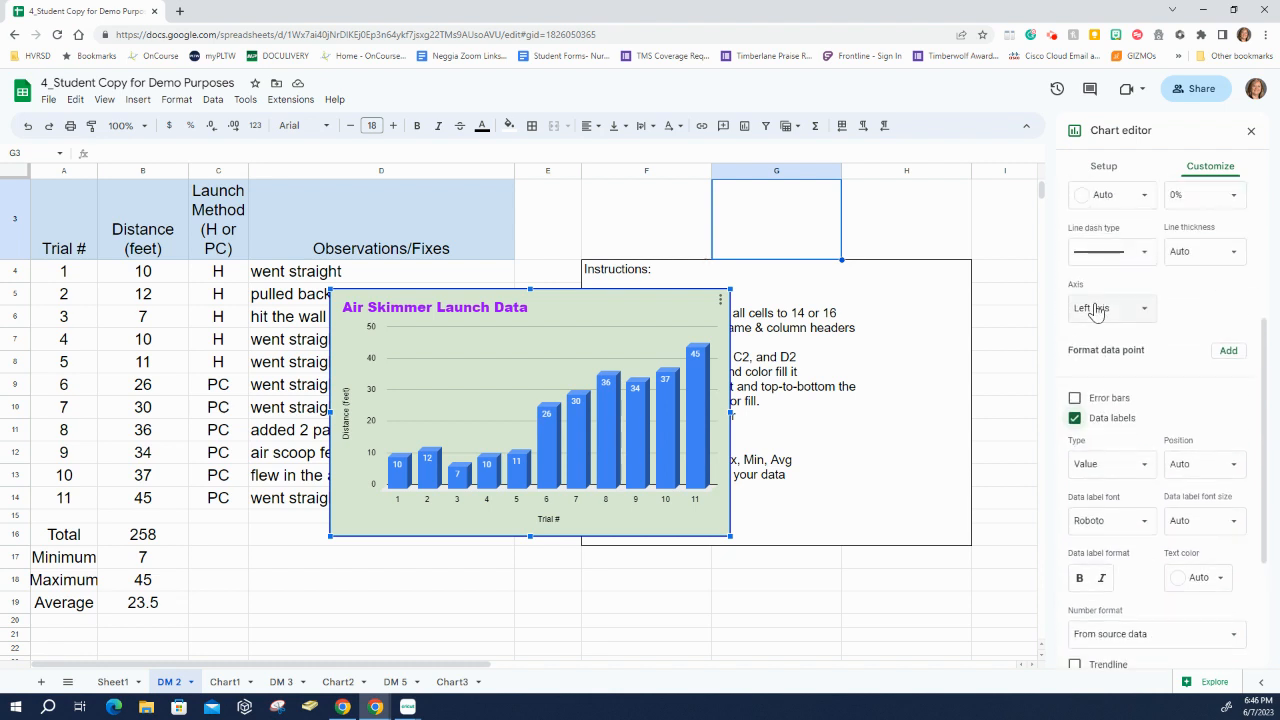
scroll(1098, 306, "up", 3)
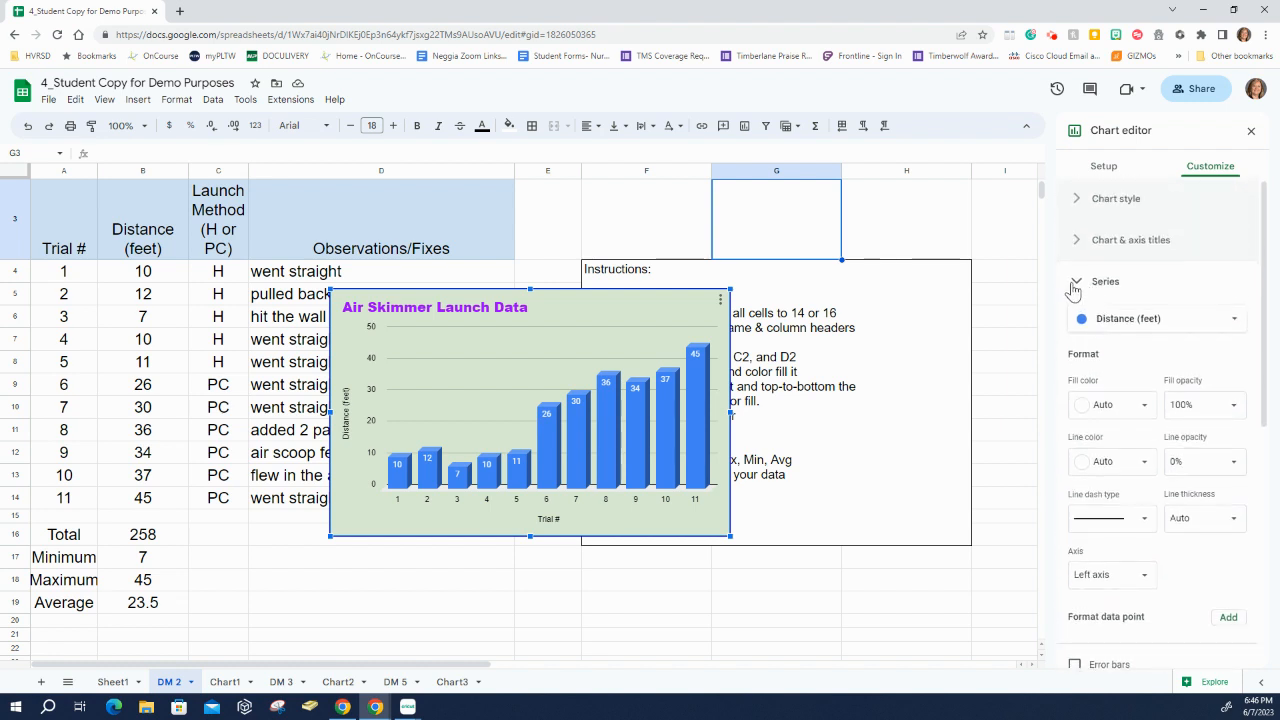
left_click(1075, 285)
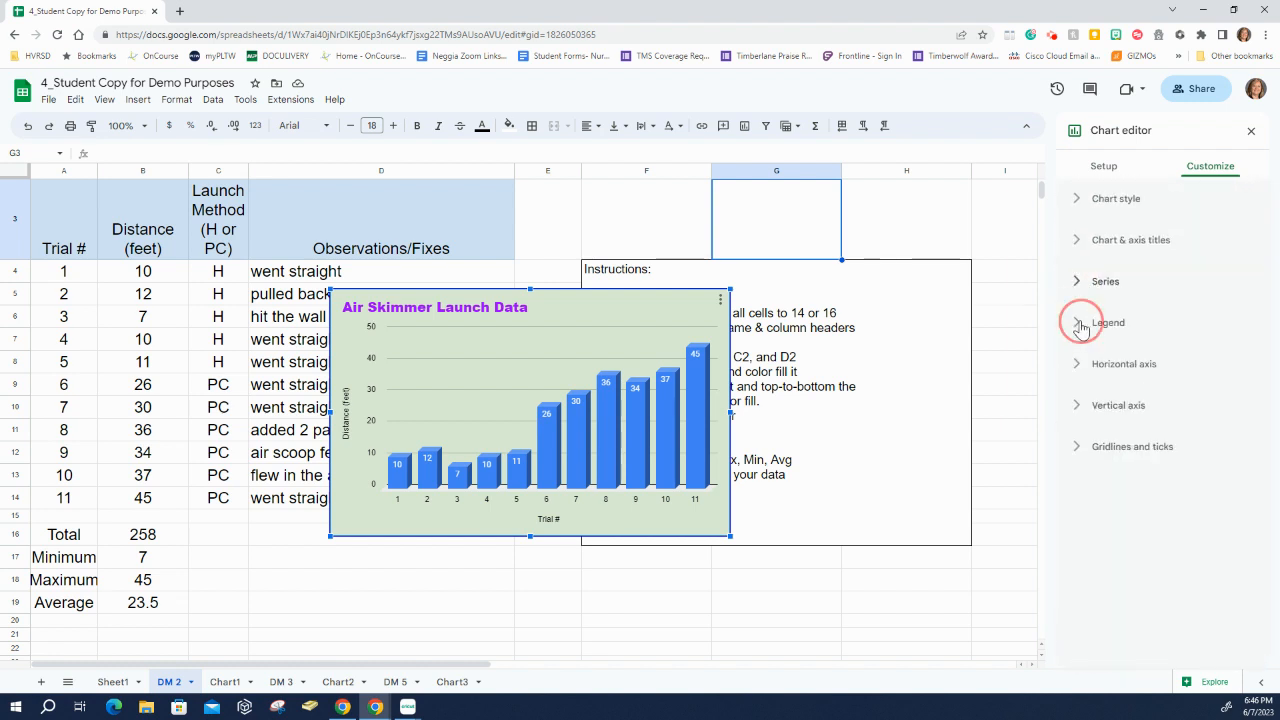
Look through the chart's legend, horizontal axis and vertical axis formatting options
left_click(1078, 324)
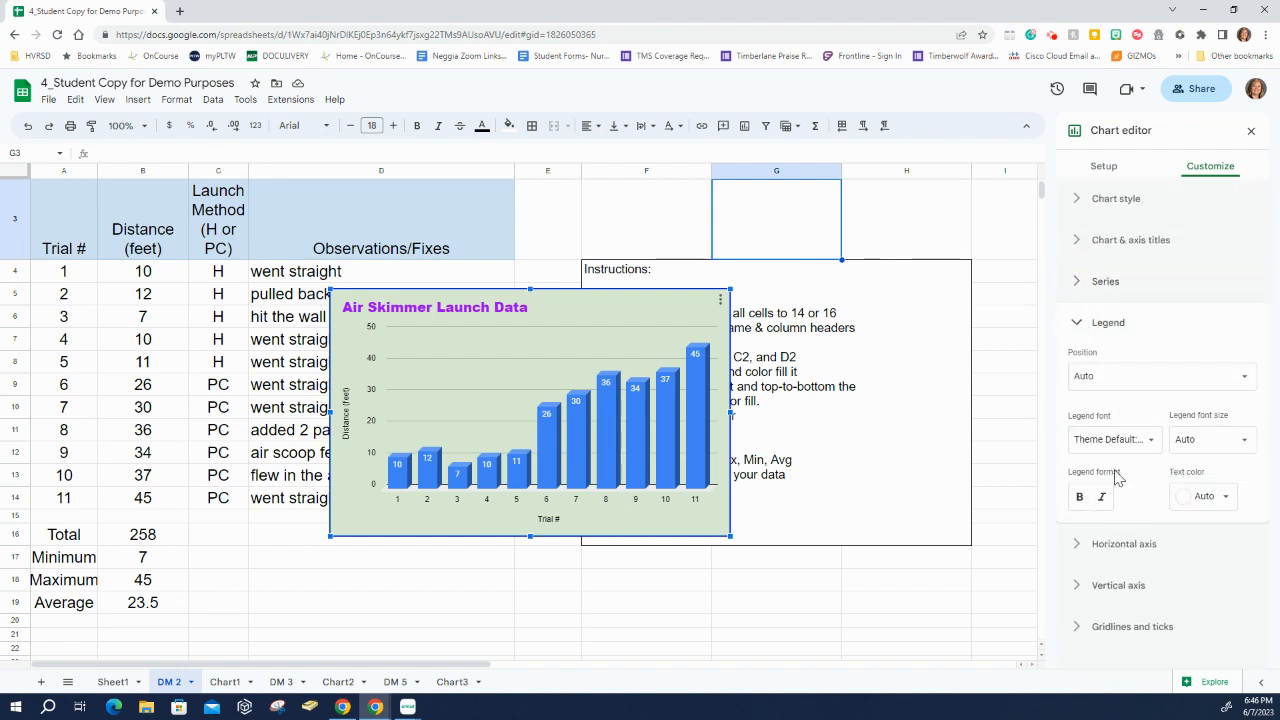
left_click(1076, 322)
left_click(1076, 364)
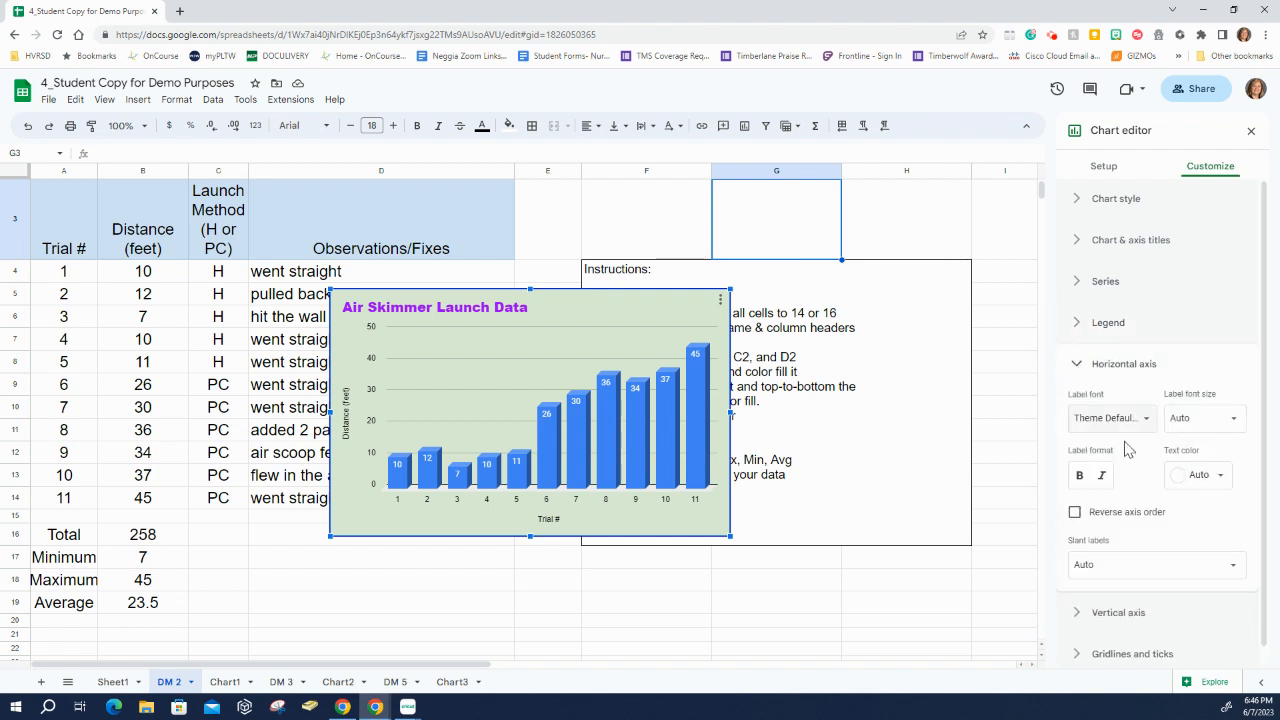
scroll(1156, 532, "down", 1)
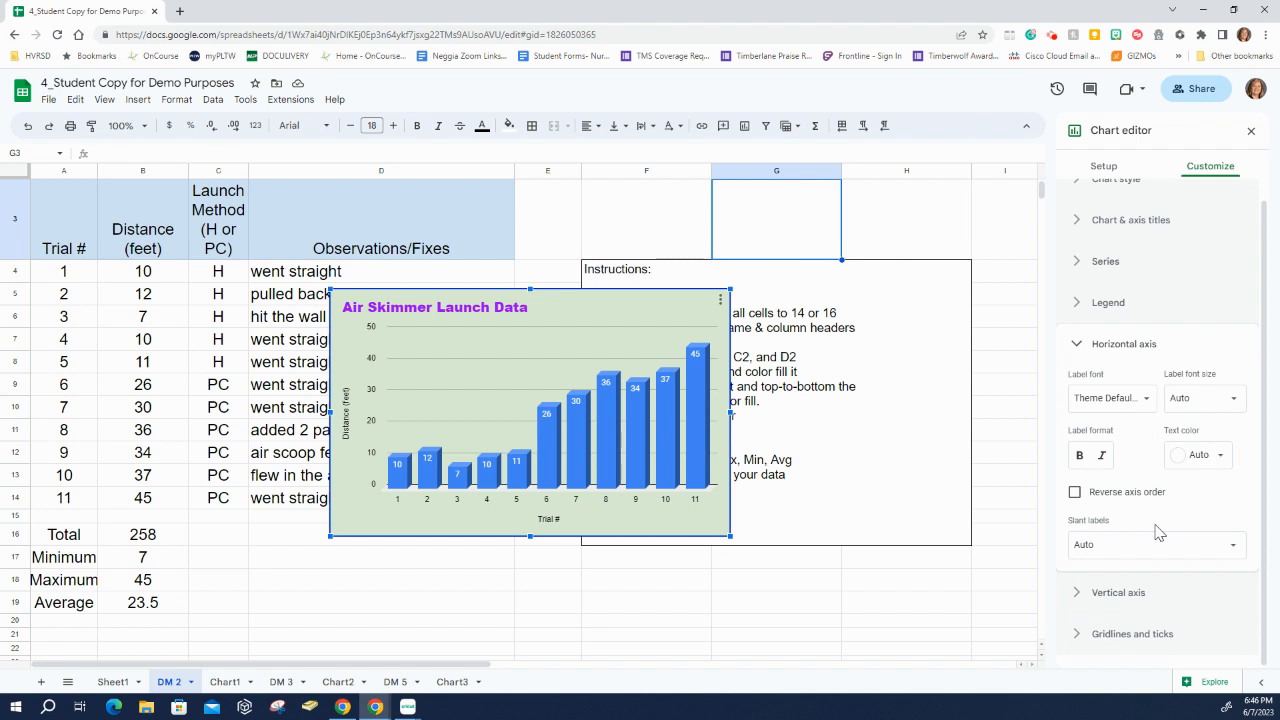
left_click(1077, 350)
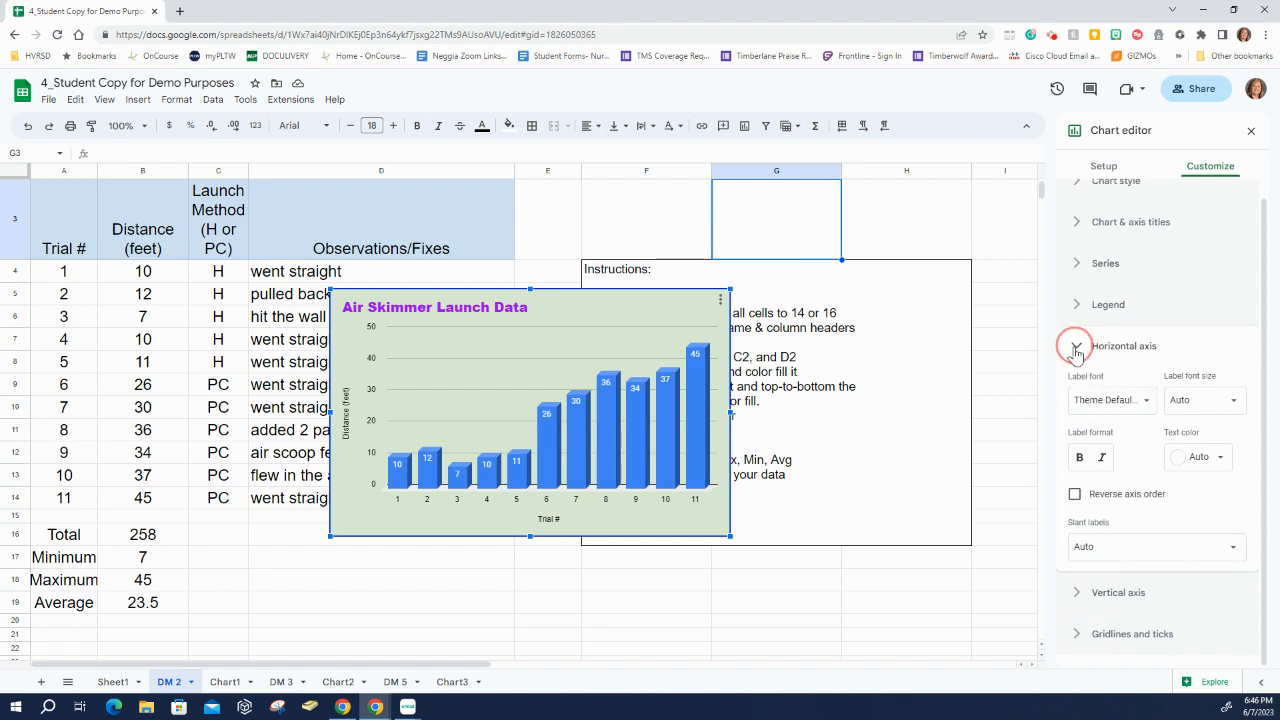
left_click(1078, 407)
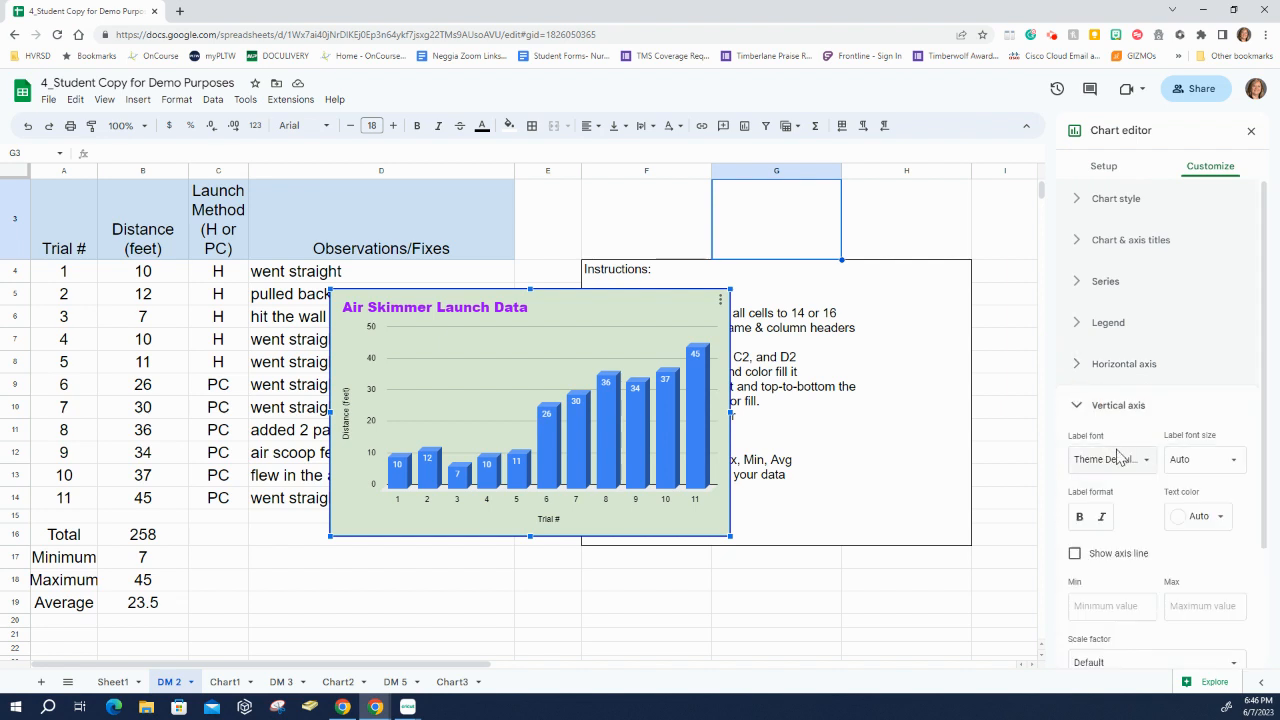
scroll(1117, 455, "down", 2)
scroll(1112, 468, "down", 1)
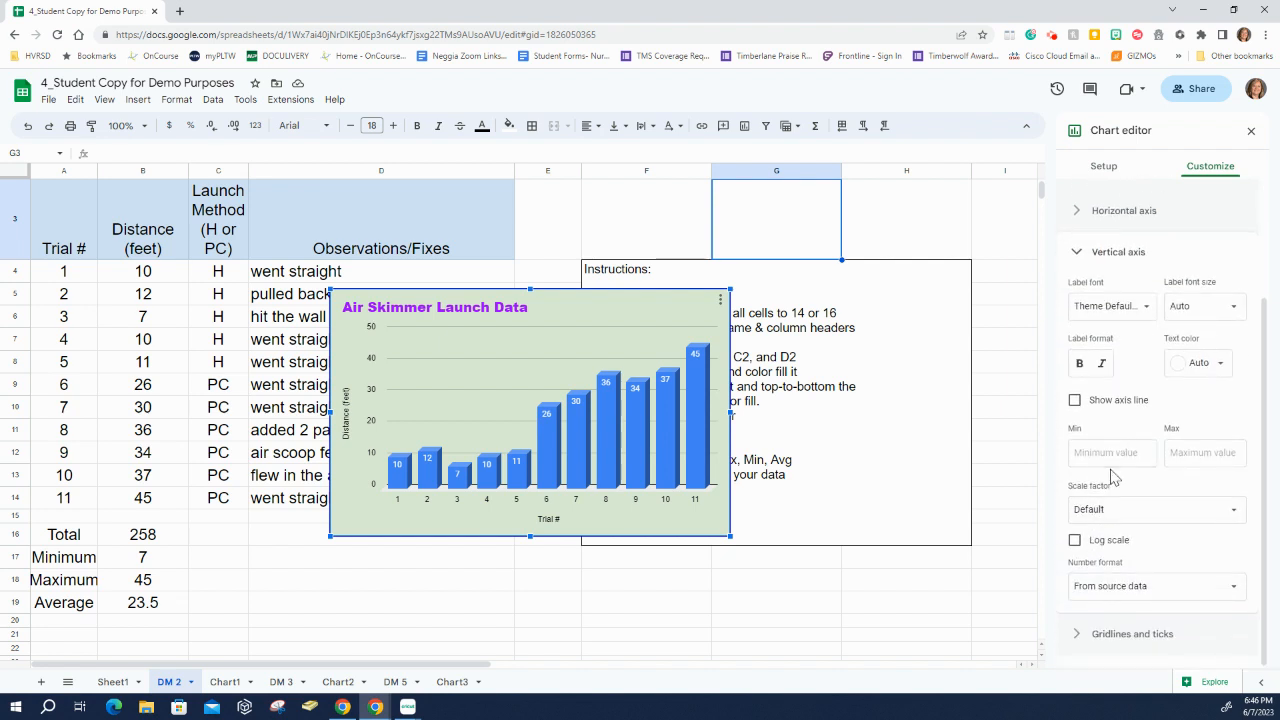
left_click(1078, 257)
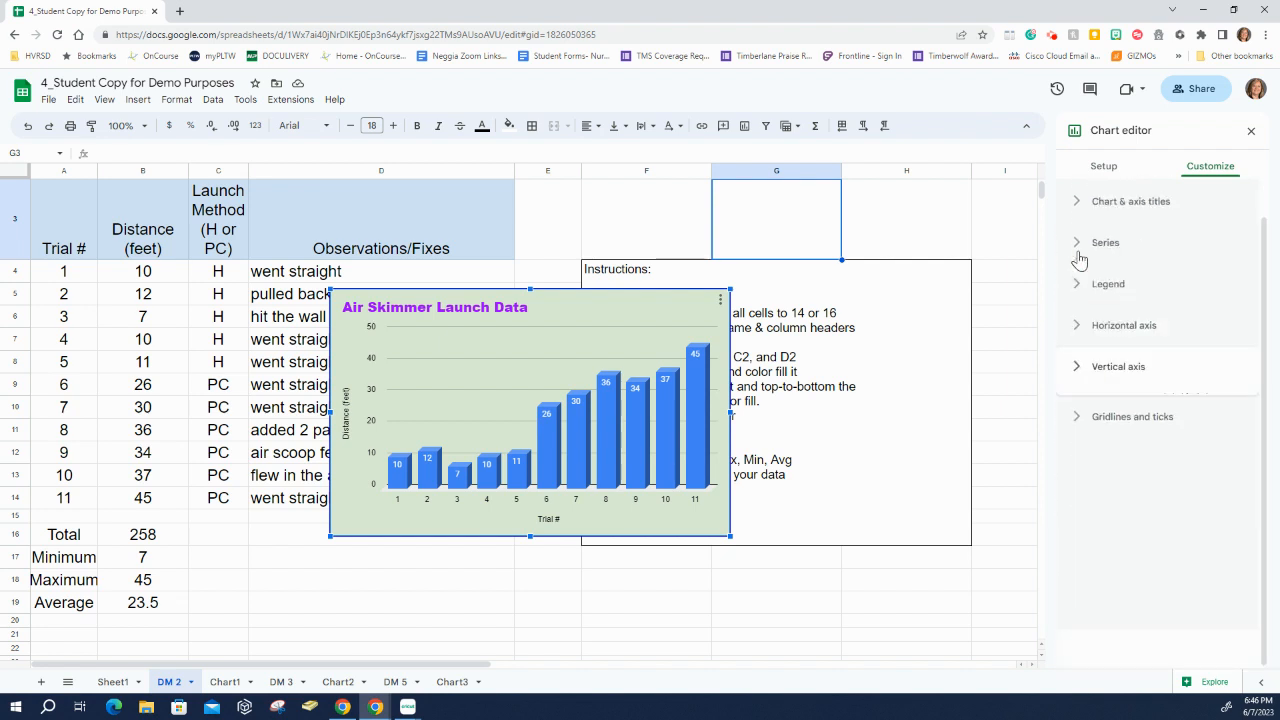
Turn on minor gridlines for the chart's vertical axis
left_click(1073, 450)
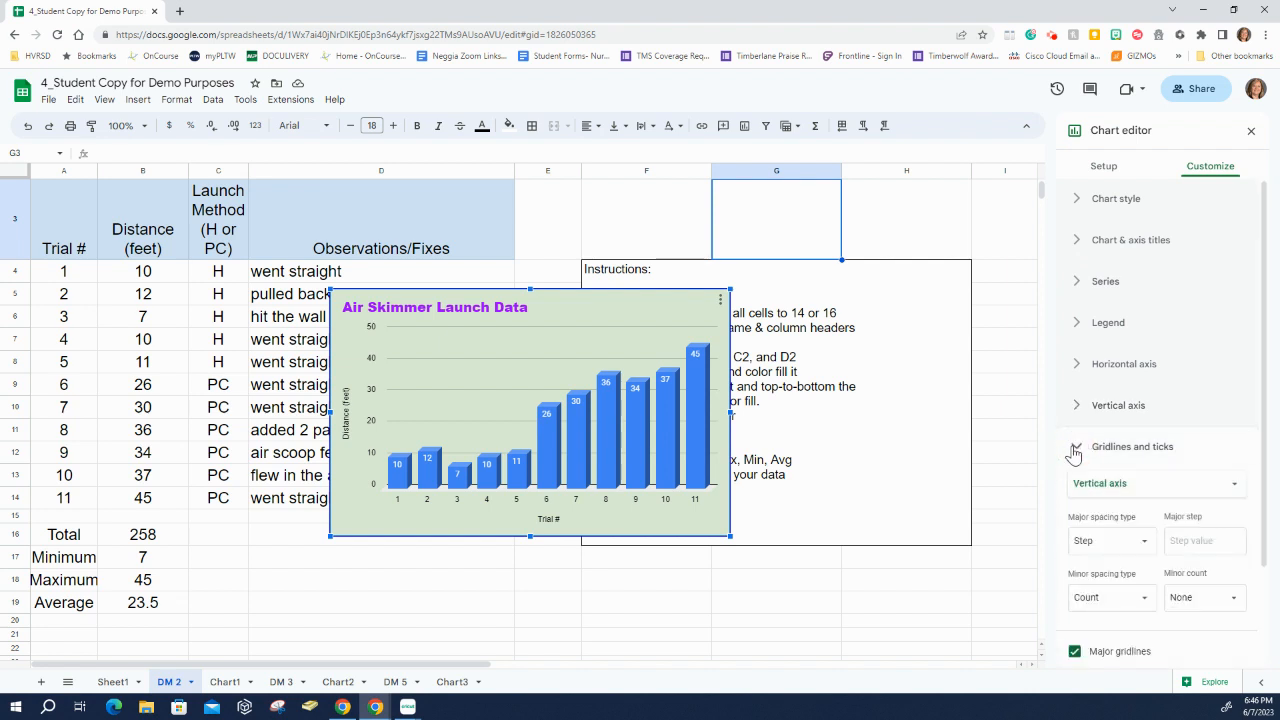
scroll(1121, 508, "down", 2)
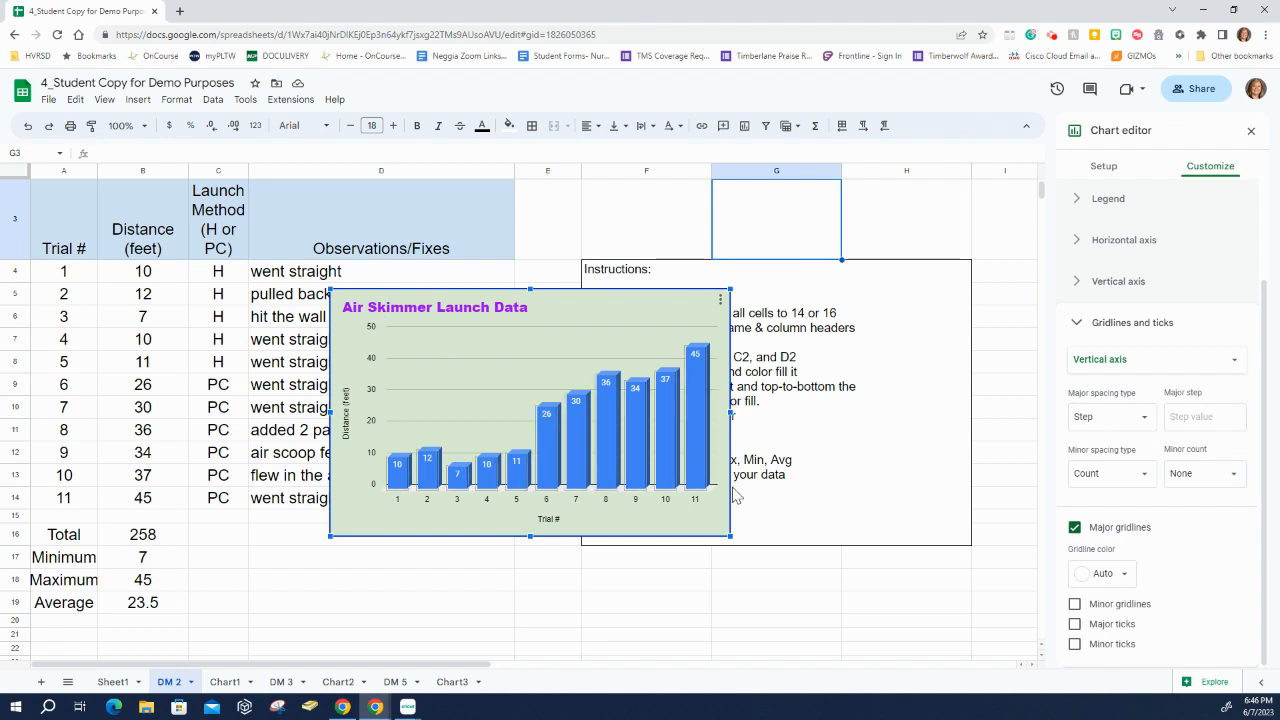
left_click(1075, 605)
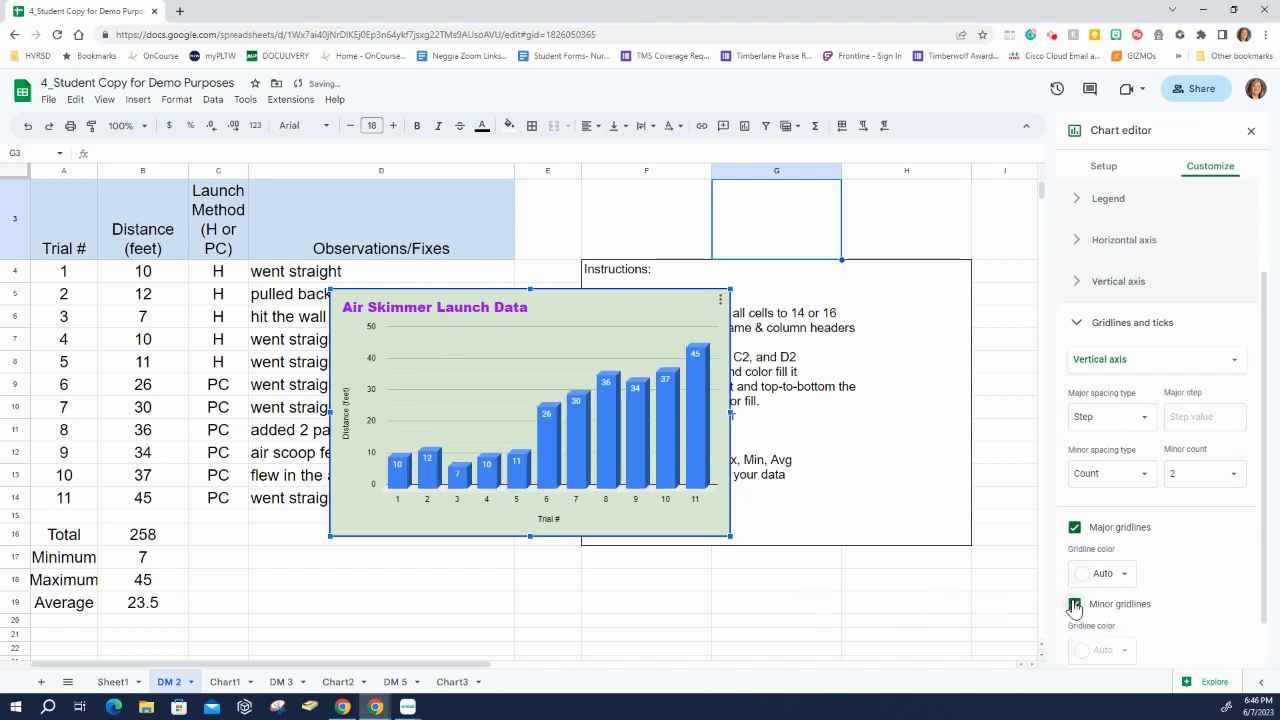
scroll(1150, 590, "down", 1)
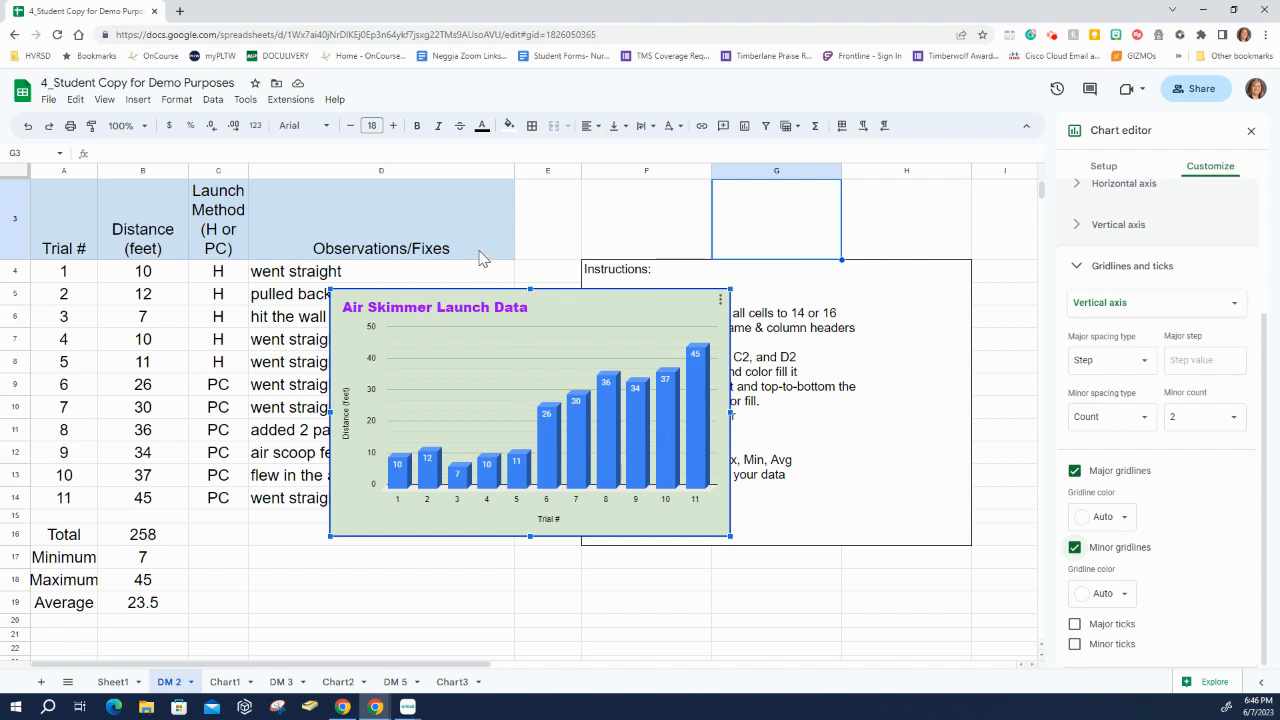
Review the formulas behind the Total, Minimum, Maximum and Average distances in cells B16 to B19
left_click(150, 545)
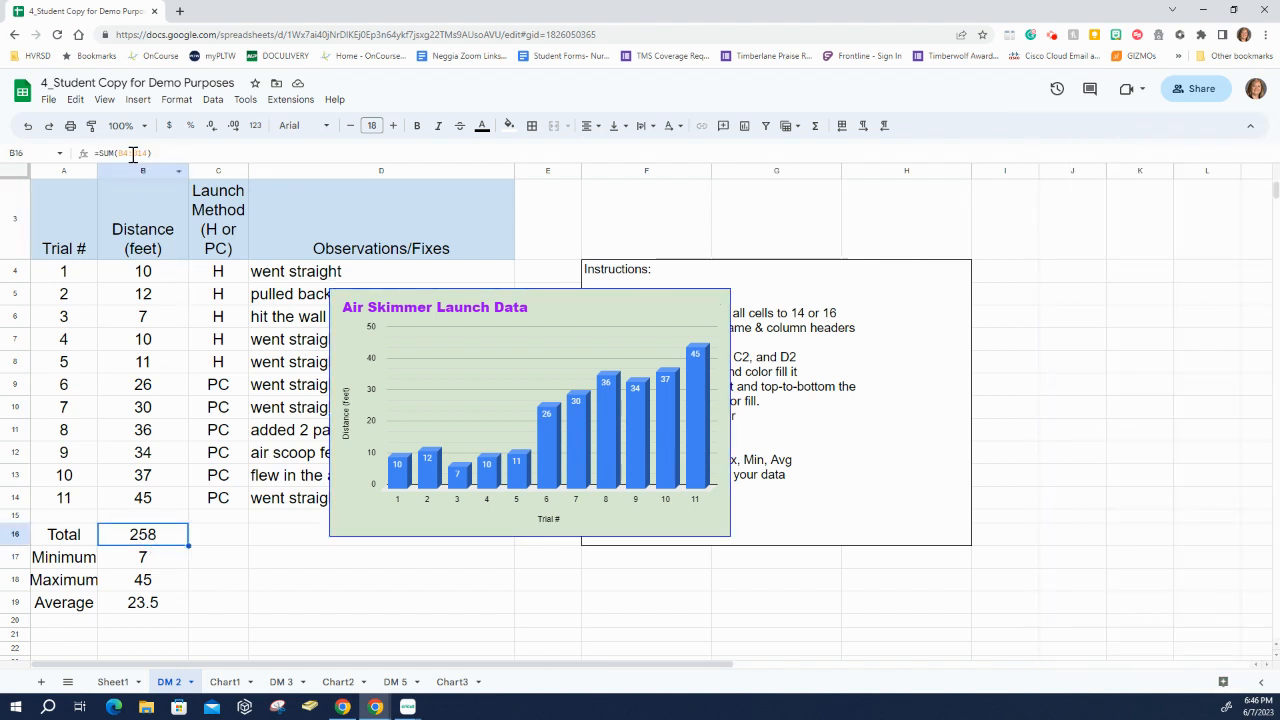
left_click(146, 566)
left_click(152, 588)
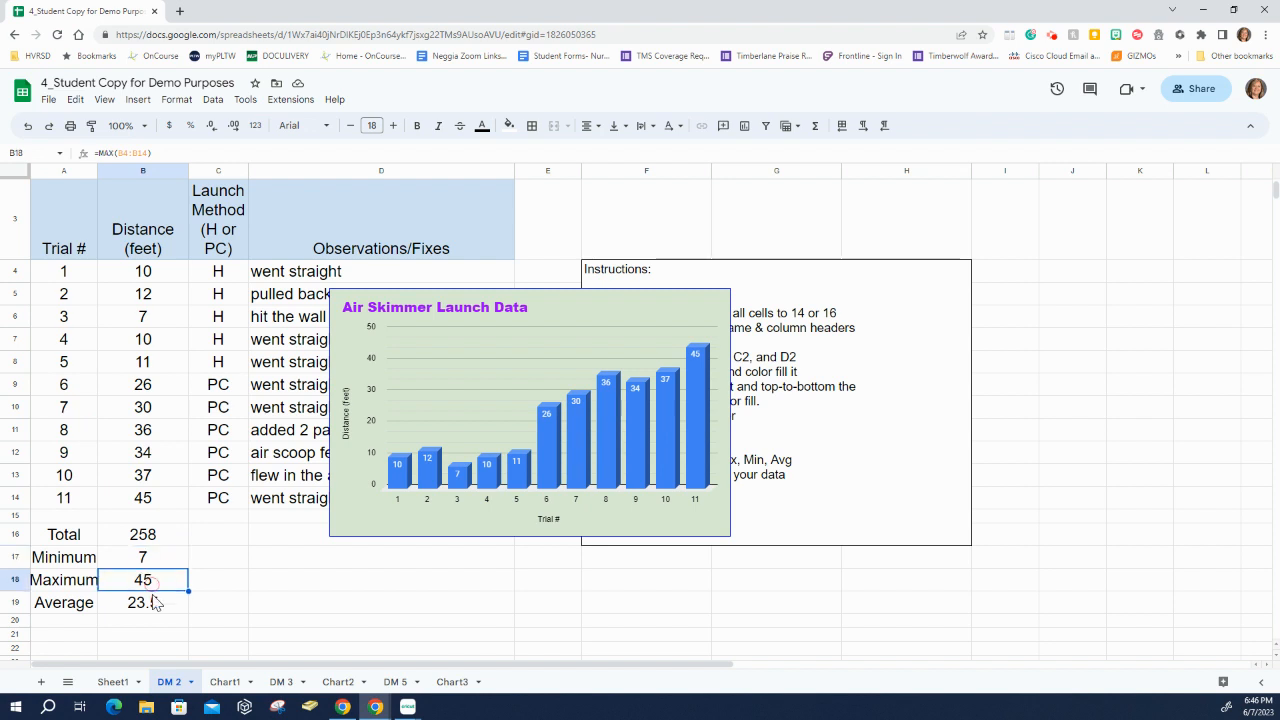
left_click(155, 605)
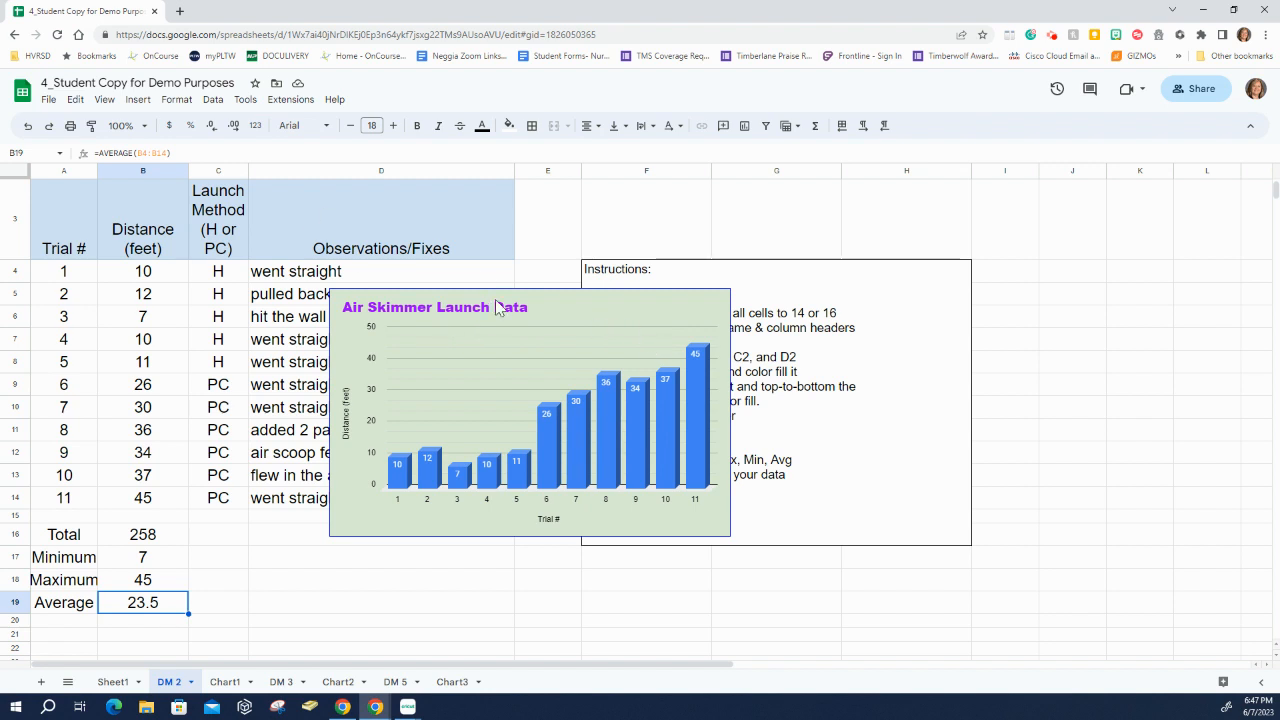
Move the Air Skimmer Launch Data chart to its own sheet
left_click(538, 330)
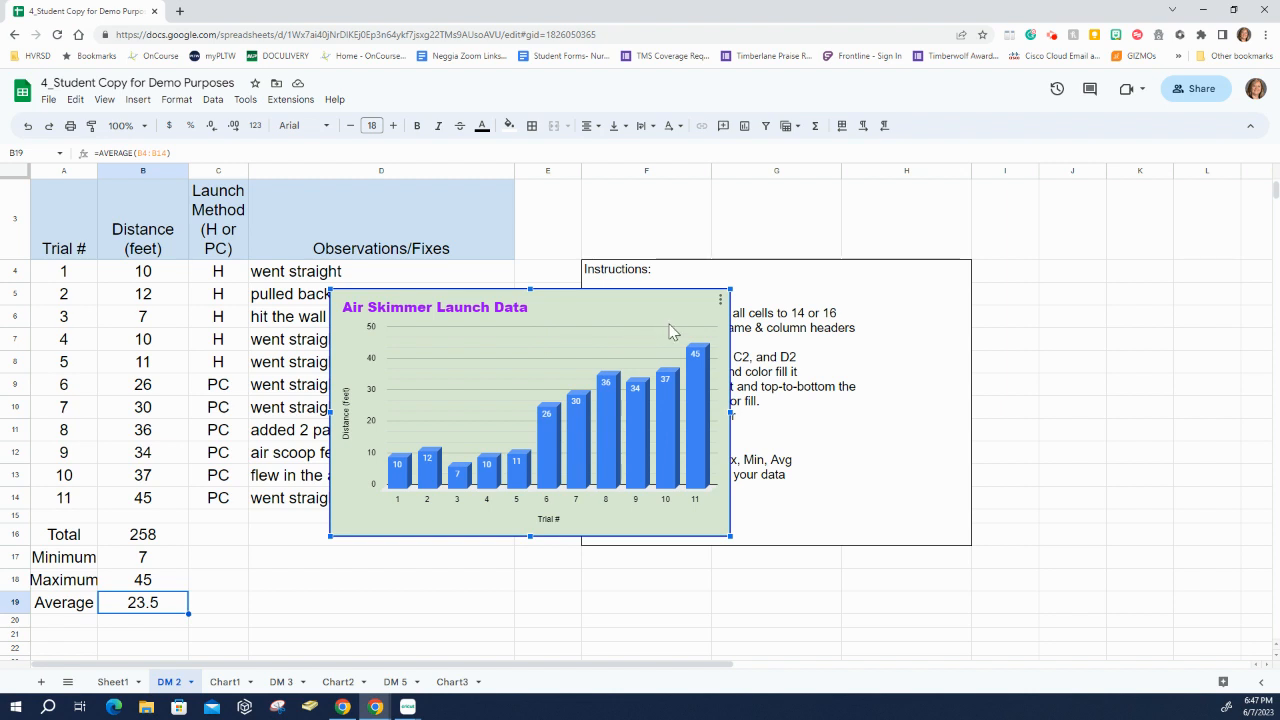
left_click(721, 307)
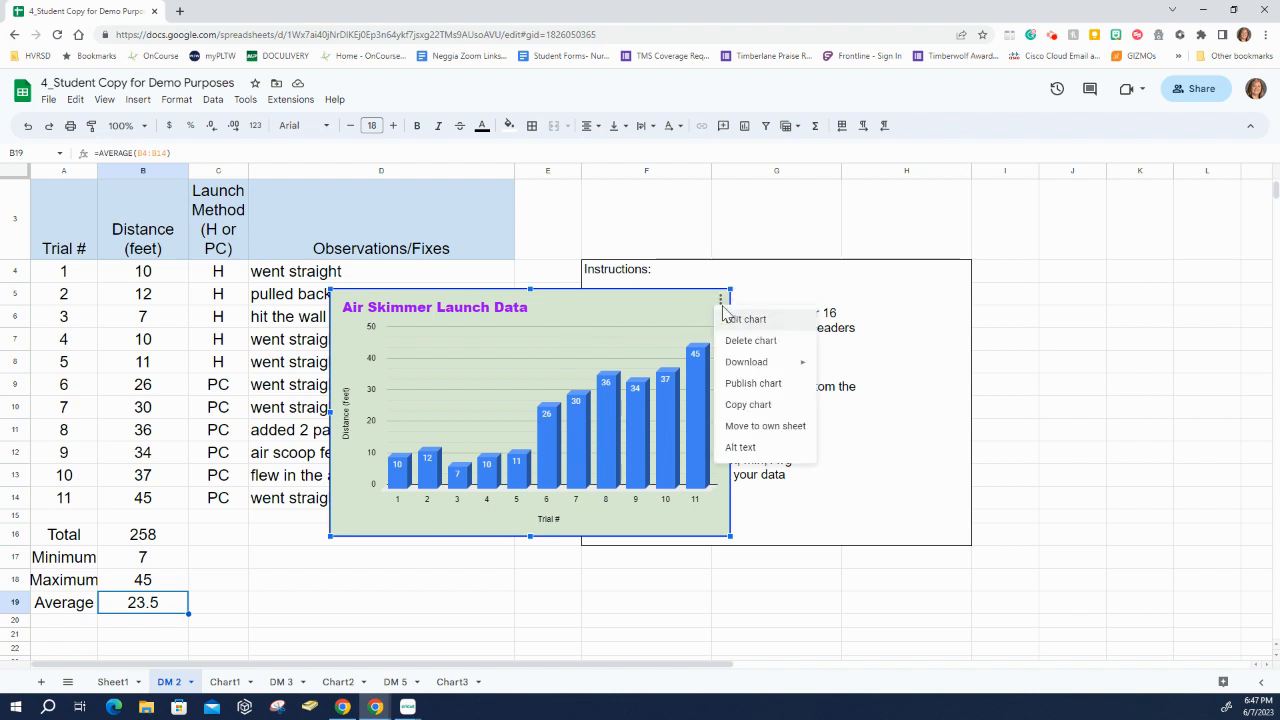
left_click(737, 428)
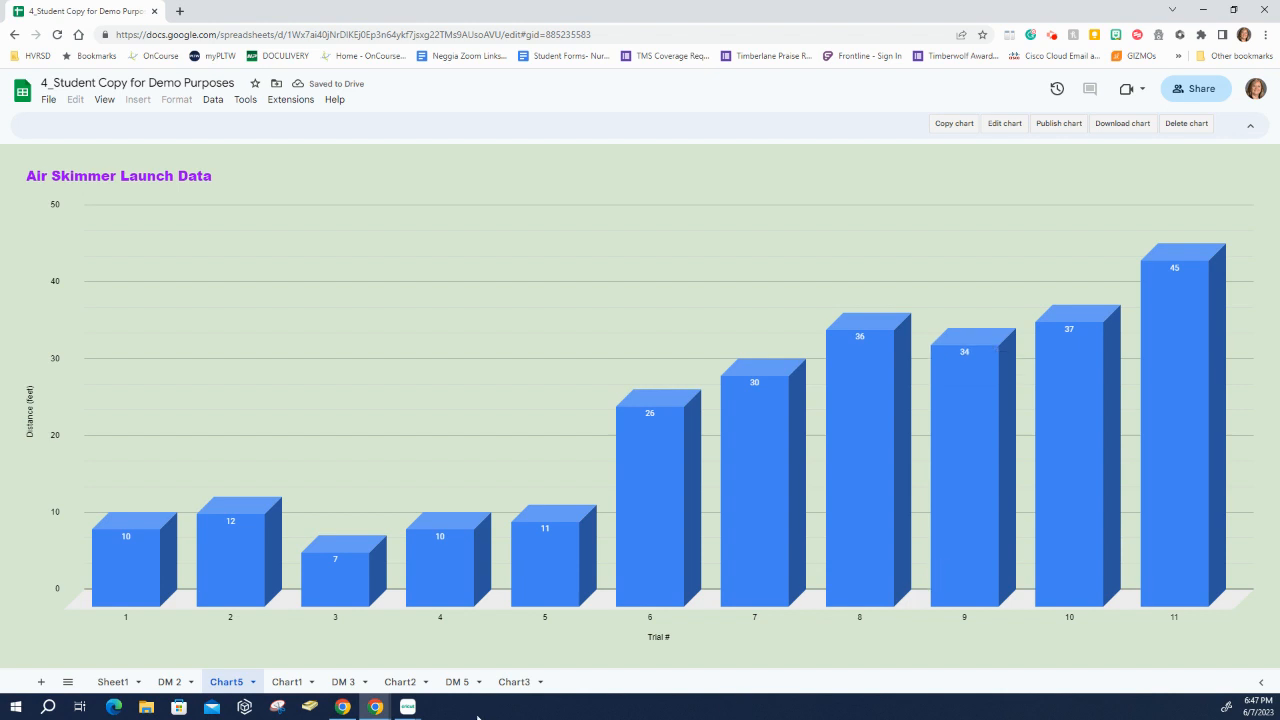
Rename the new chart sheet as "Air Skimmer Launch Data Chart"
left_click(253, 683)
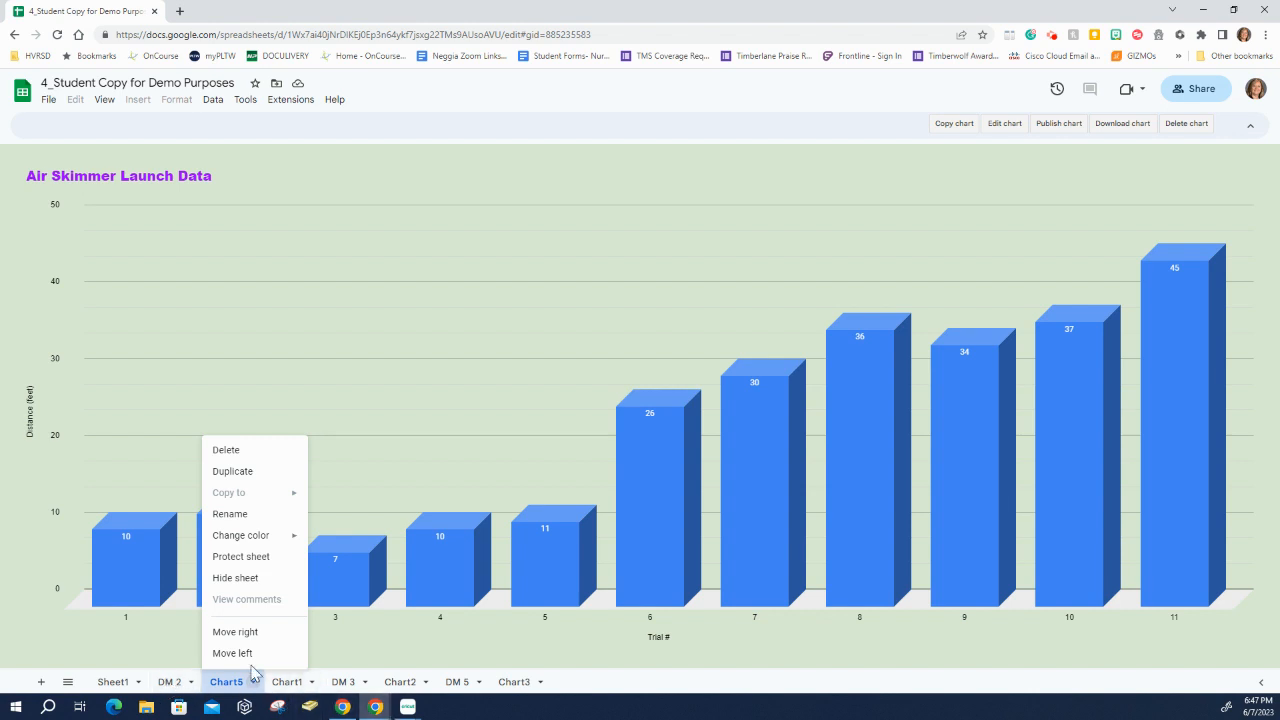
left_click(242, 515)
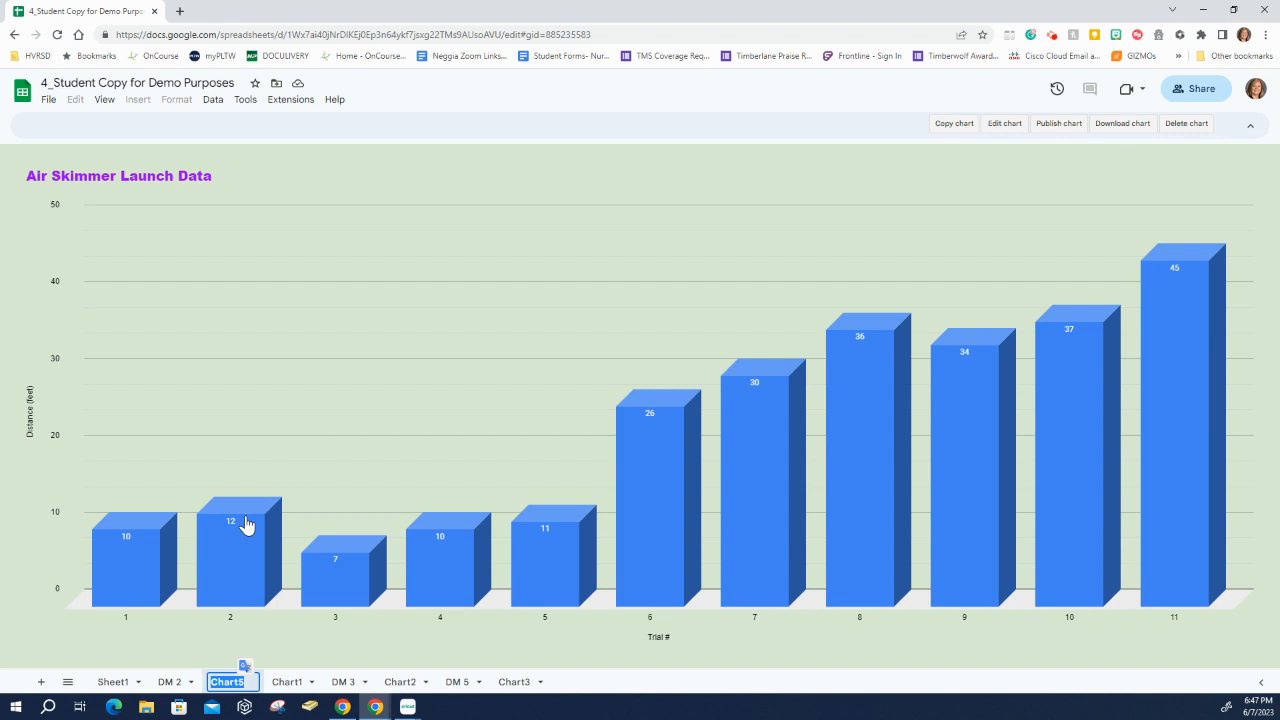
type("Air")
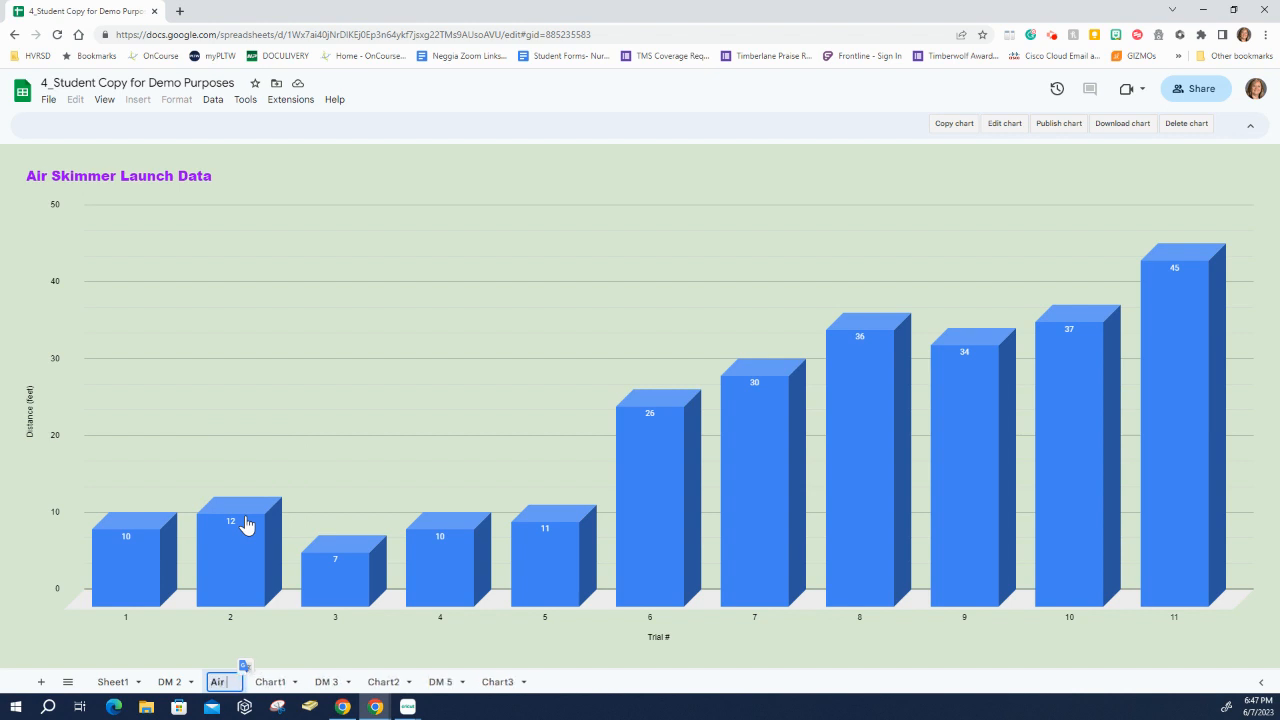
type(" Skimmer ")
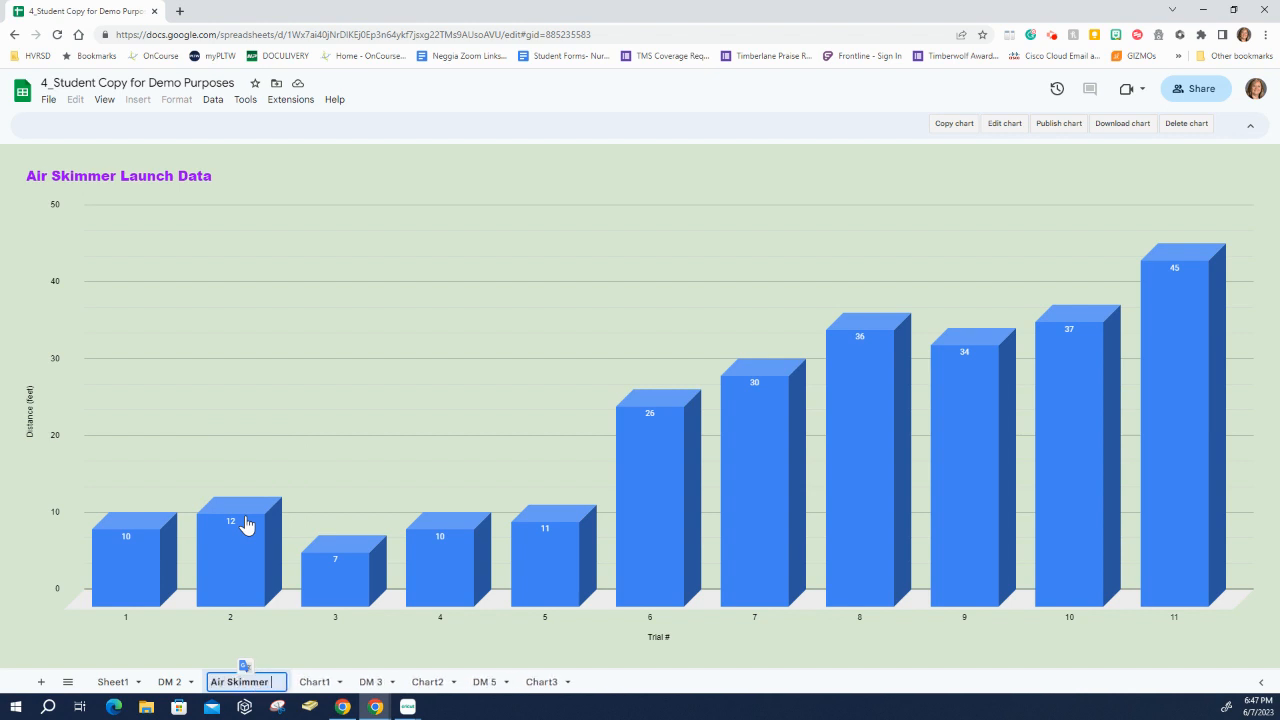
type("Launch Dat")
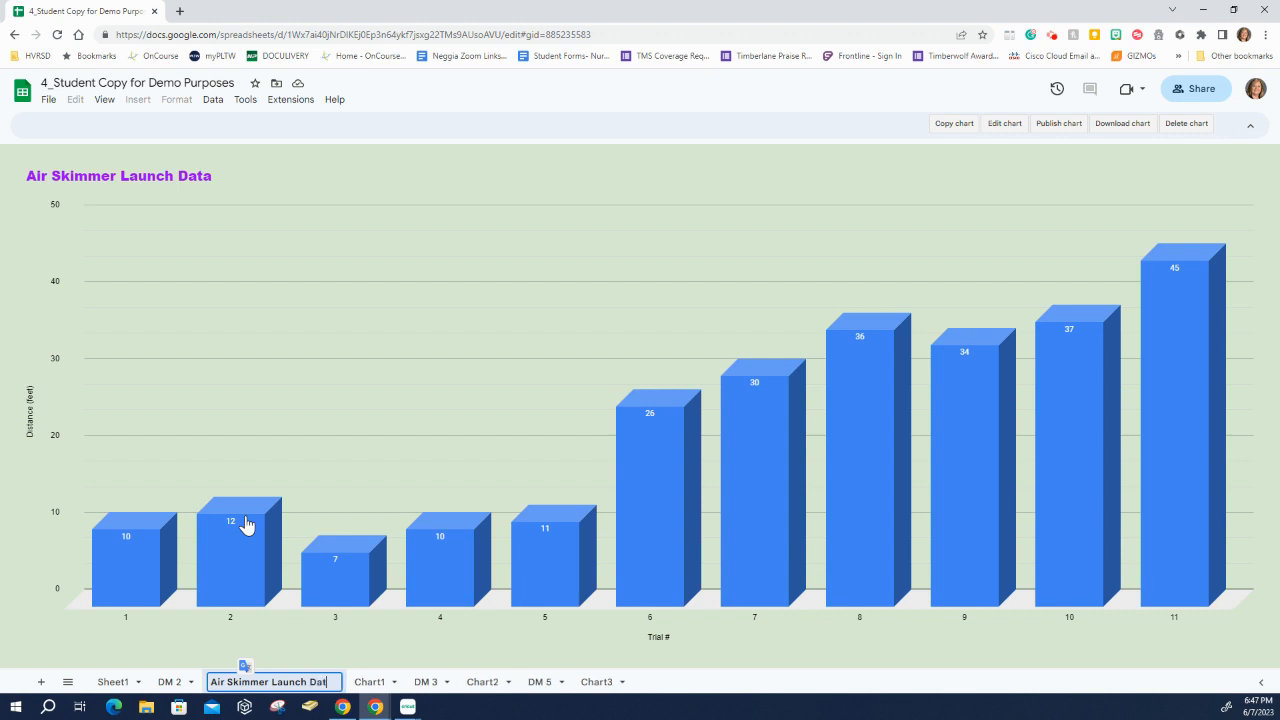
type("a Chart")
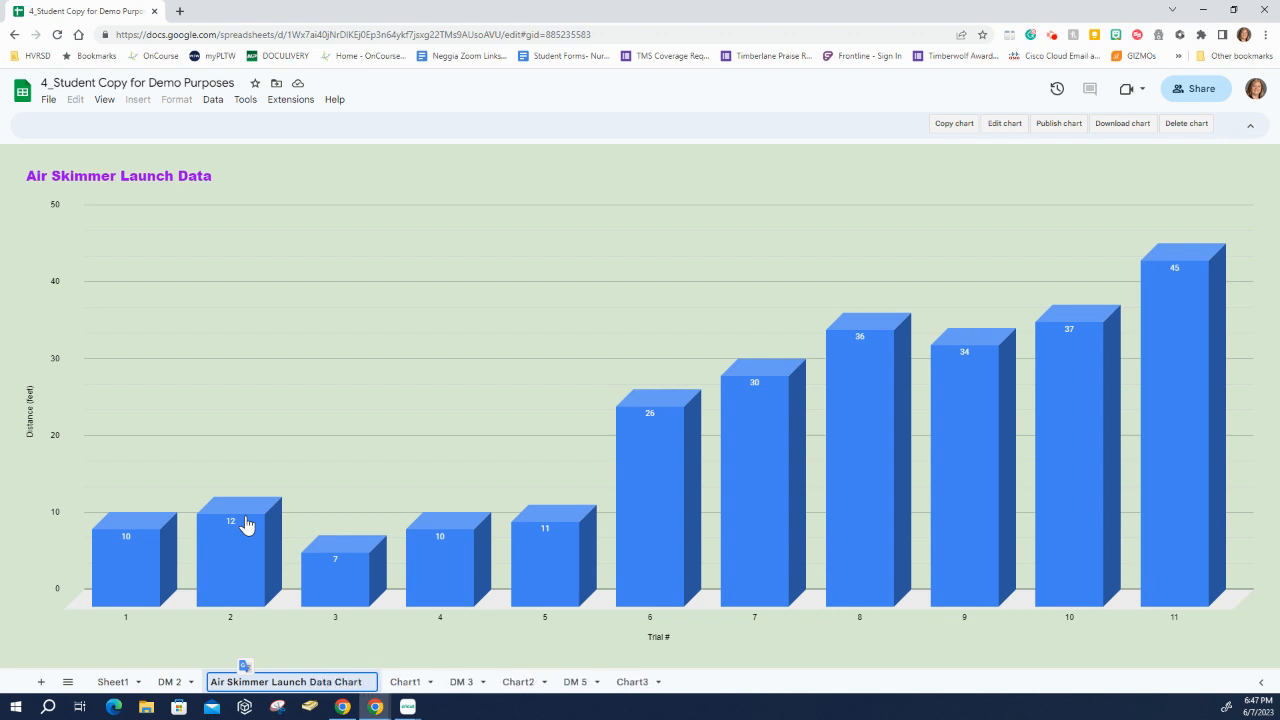